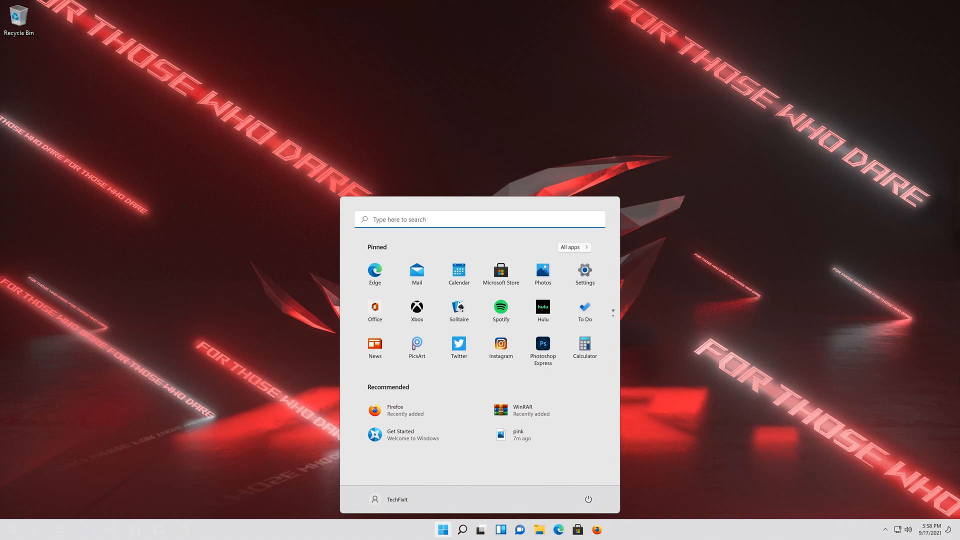
type("cmd")
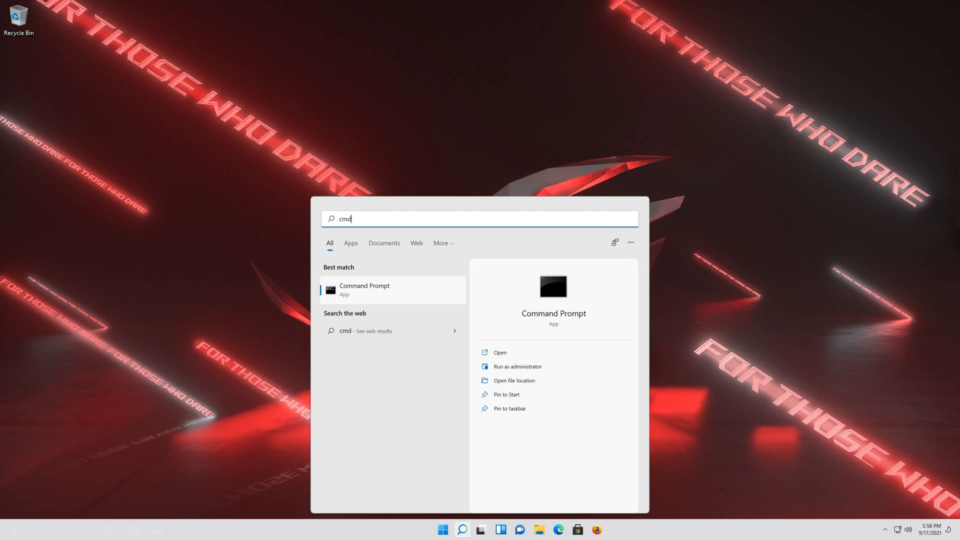
Run devmgmt.msc in Command Prompt to bring up Device Manager.
key("Return")
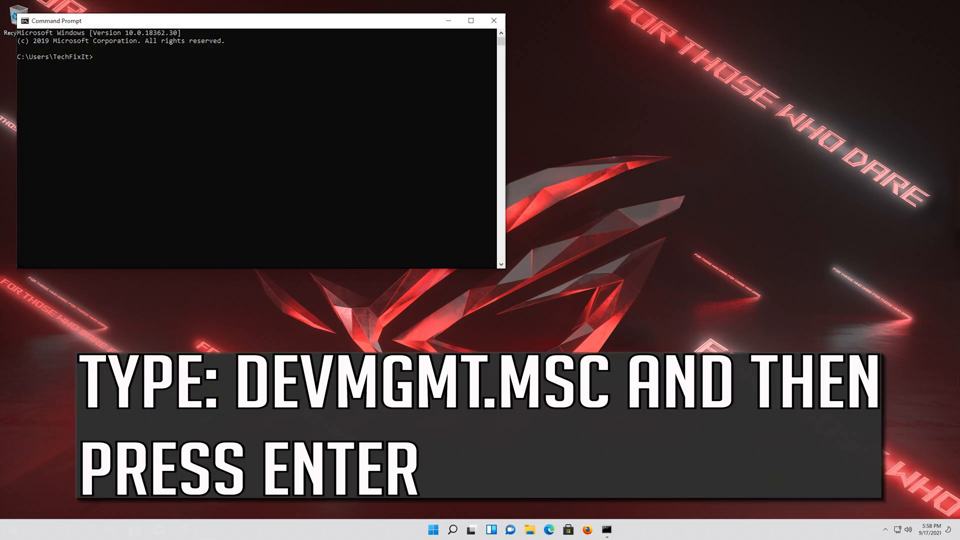
type("dev")
type("mgm")
type("t")
type(".m")
type("sc")
key("Return")
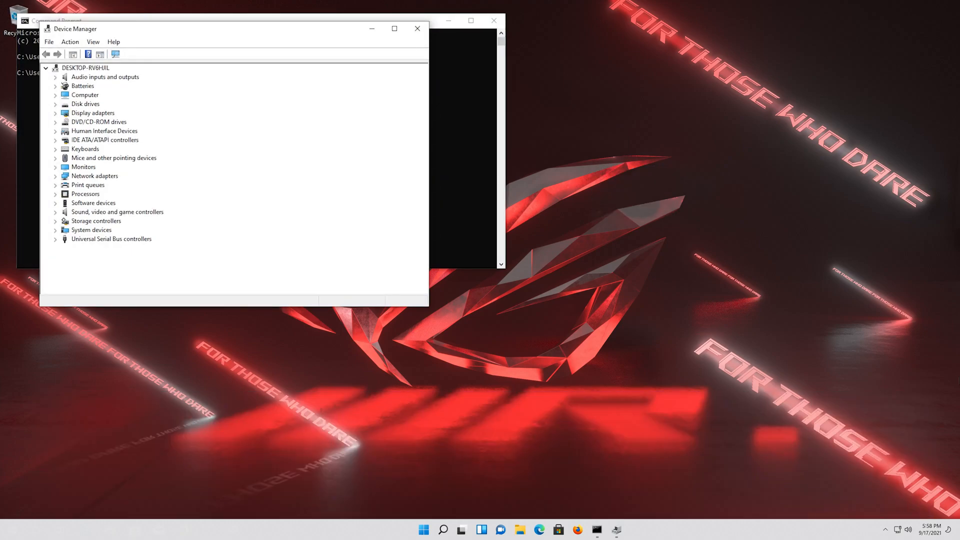
Expand Mice and other pointing devices and select the Microsoft PS/2 Mouse.
key("Tab")
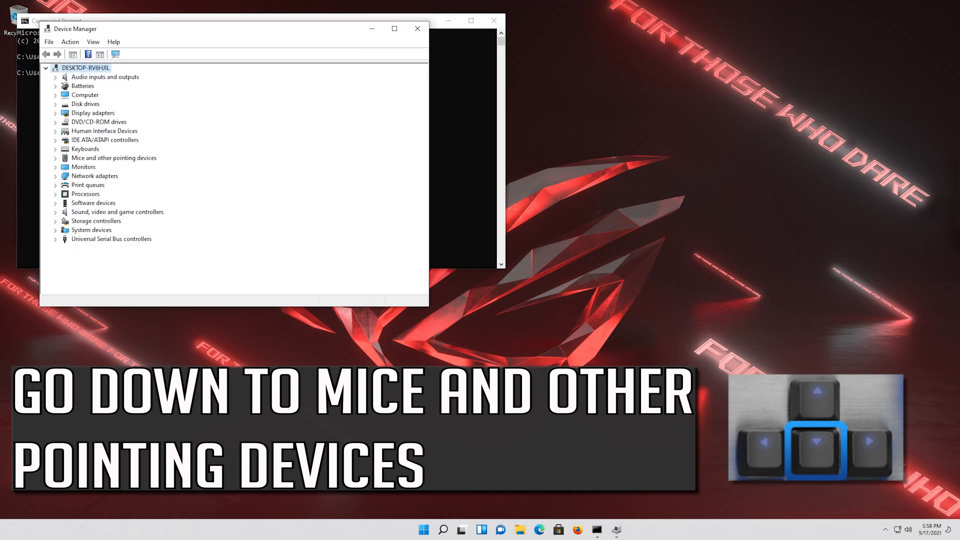
key("Down")
key("Down")
key("Down")
key("Down")
key("Down")
key("Down")
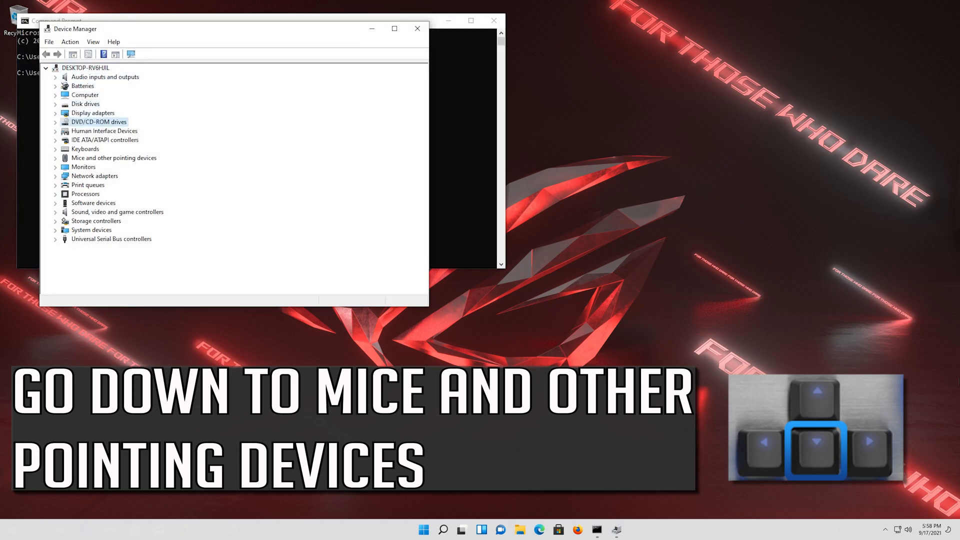
key("Down")
key("Down")
key("Down")
key("Down")
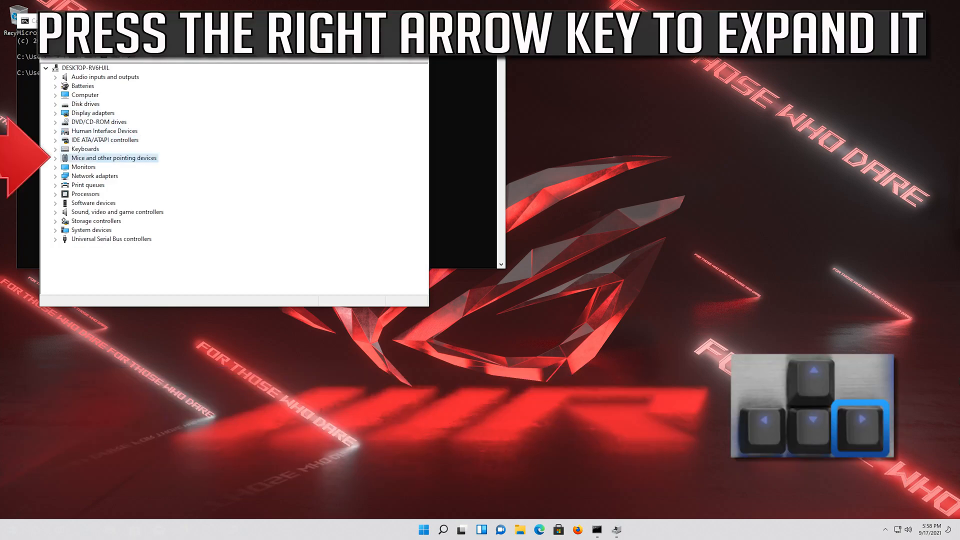
key("Right")
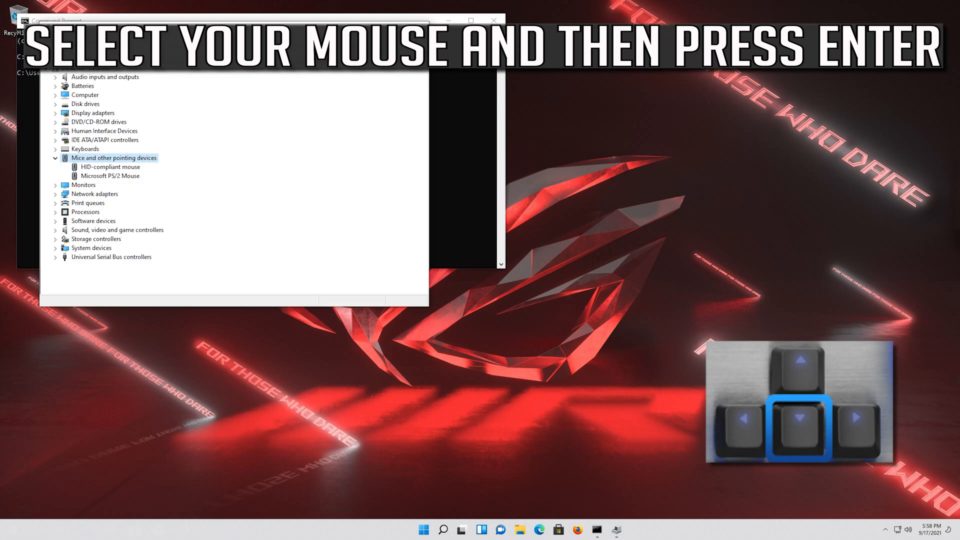
key("Down")
key("Down")
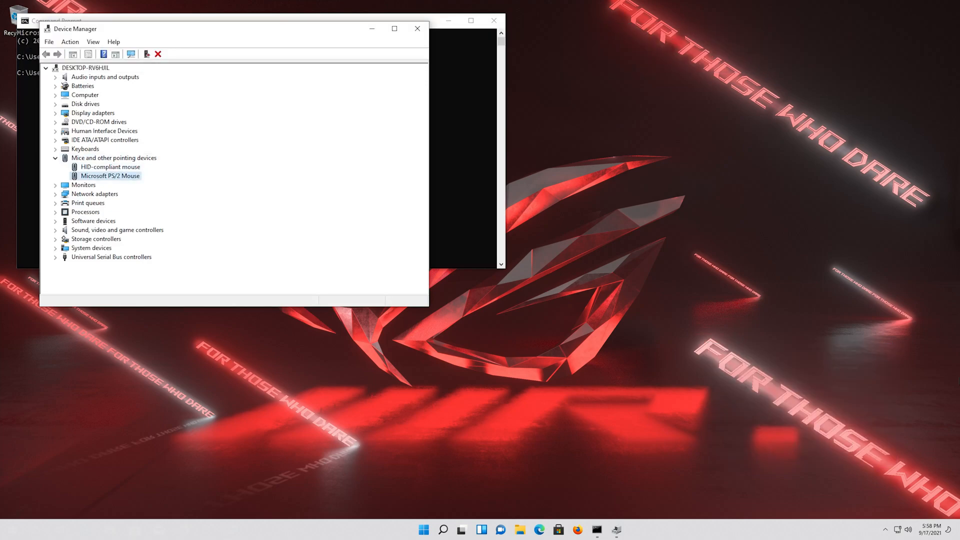
Start Update Driver from the Driver page of the Microsoft PS/2 Mouse properties.
key("Return")
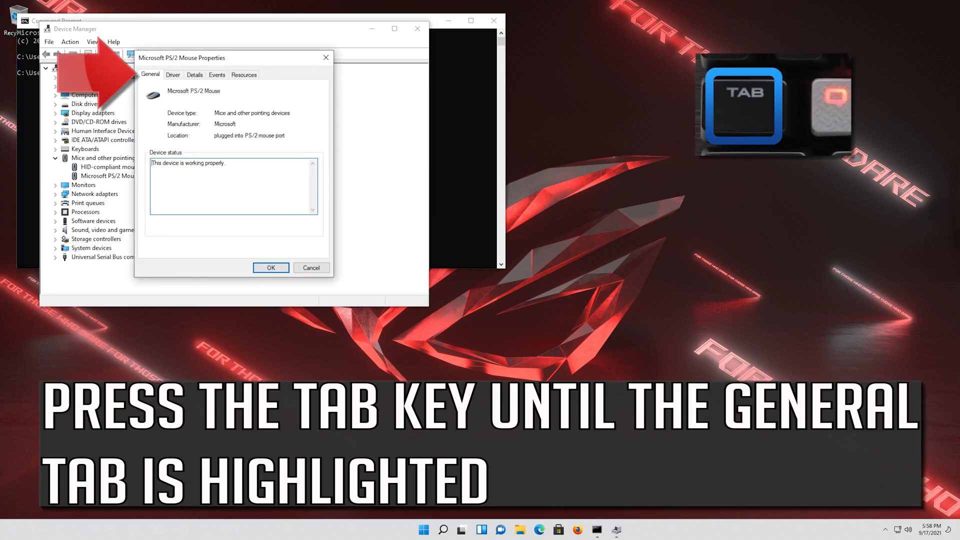
key("Tab")
key("Tab")
key("Tab")
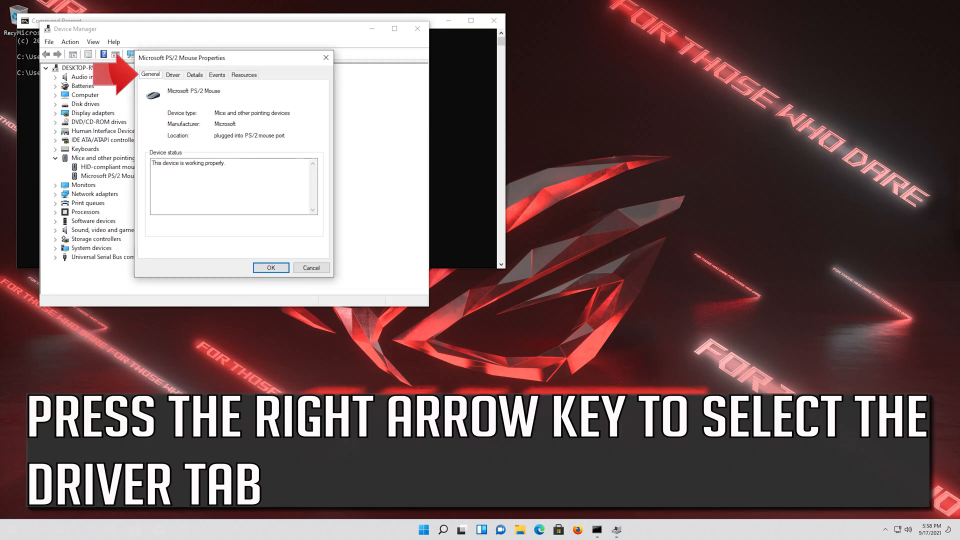
key("Right")
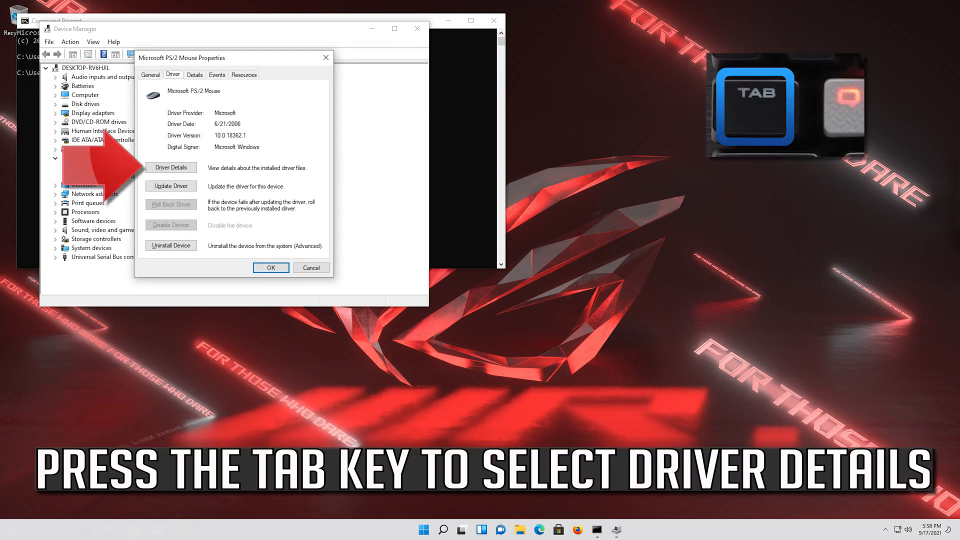
key("Tab")
key("Down")
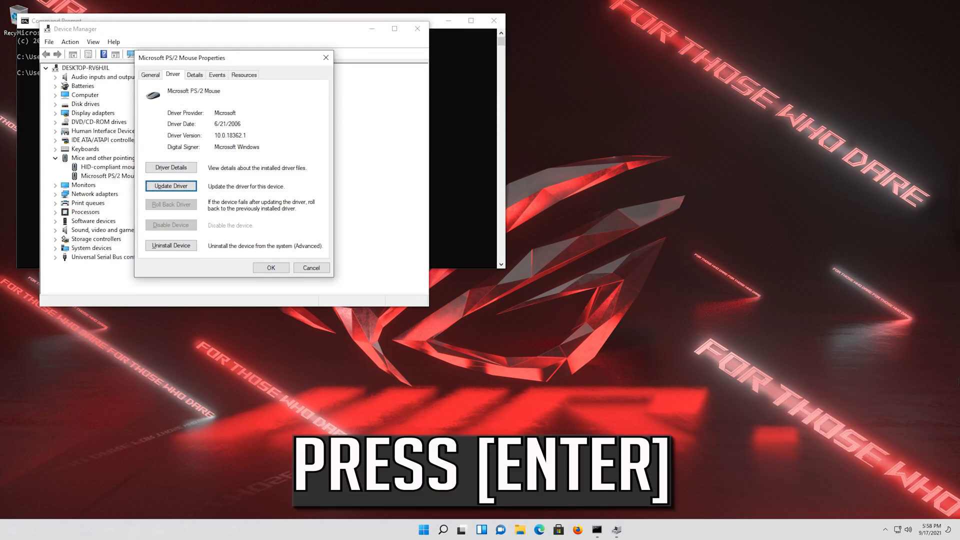
key("Return")
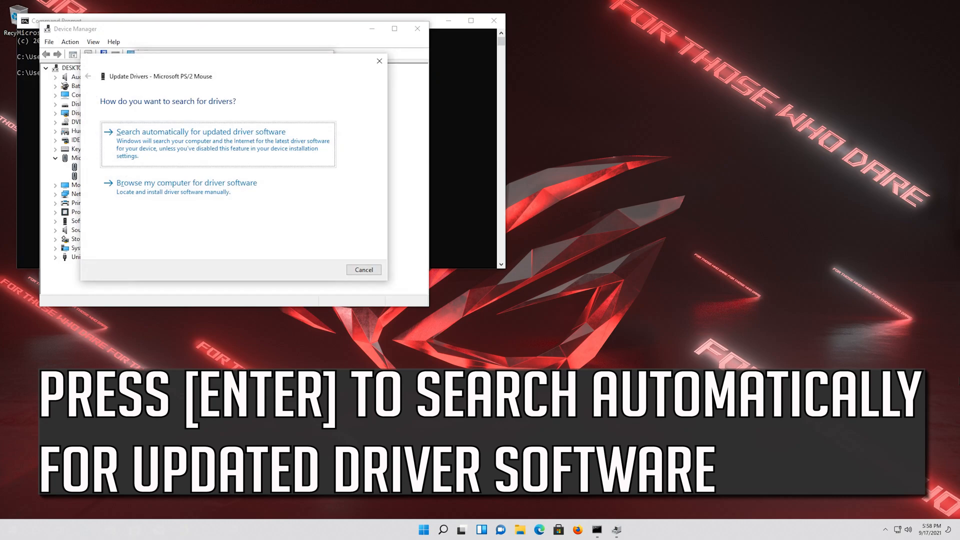
Search automatically online for an updated Microsoft PS/2 Mouse driver.
key("Return")
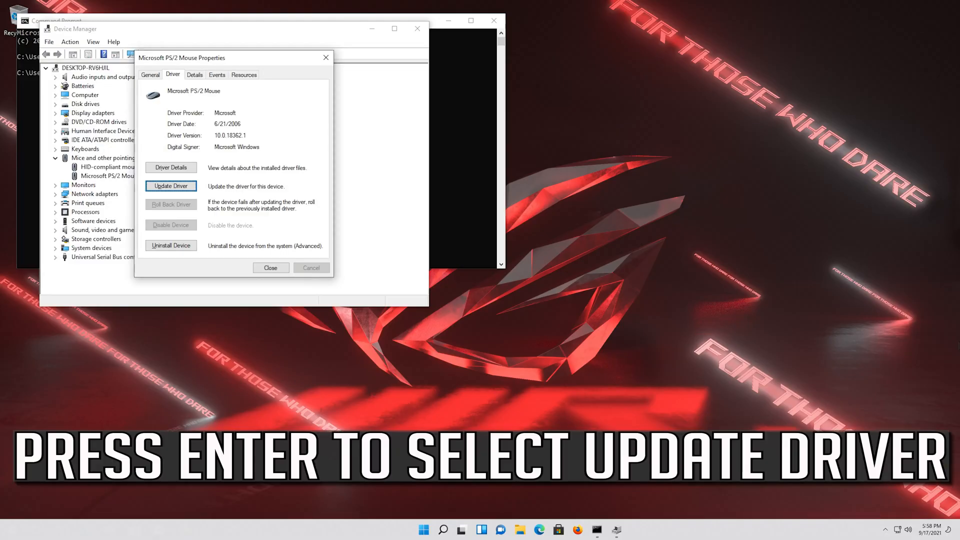
Browse this computer for drivers and choose Microsoft PS/2 Mouse from the compatible list.
key("Return")
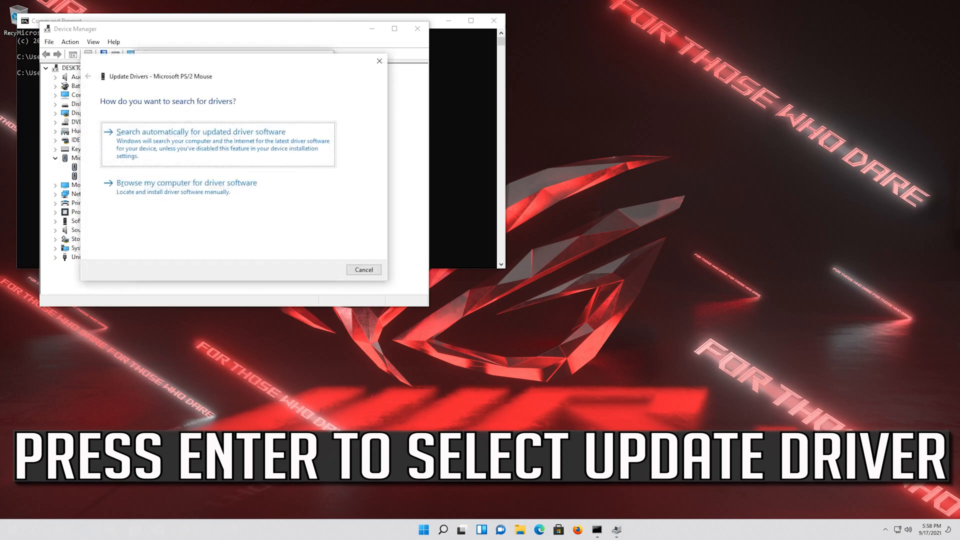
key("Down")
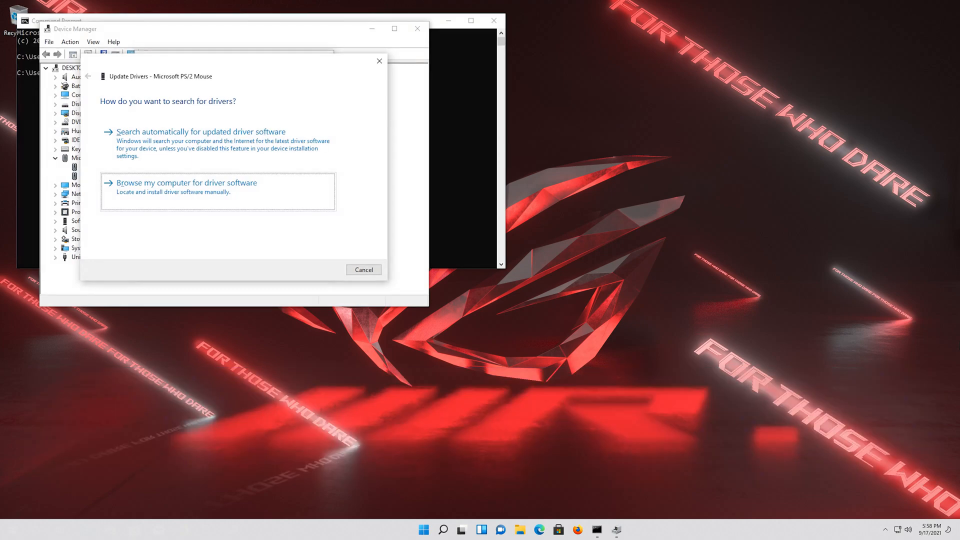
key("Return")
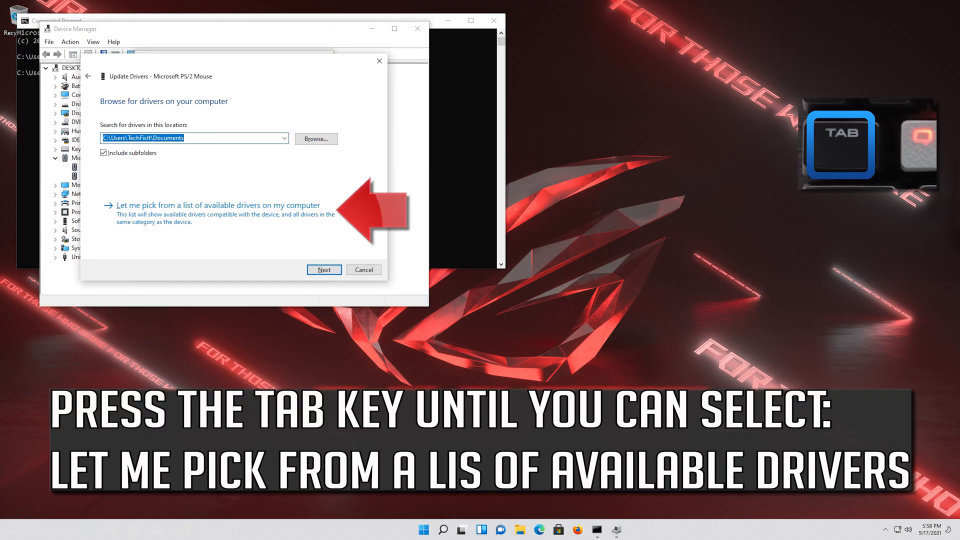
key("Tab")
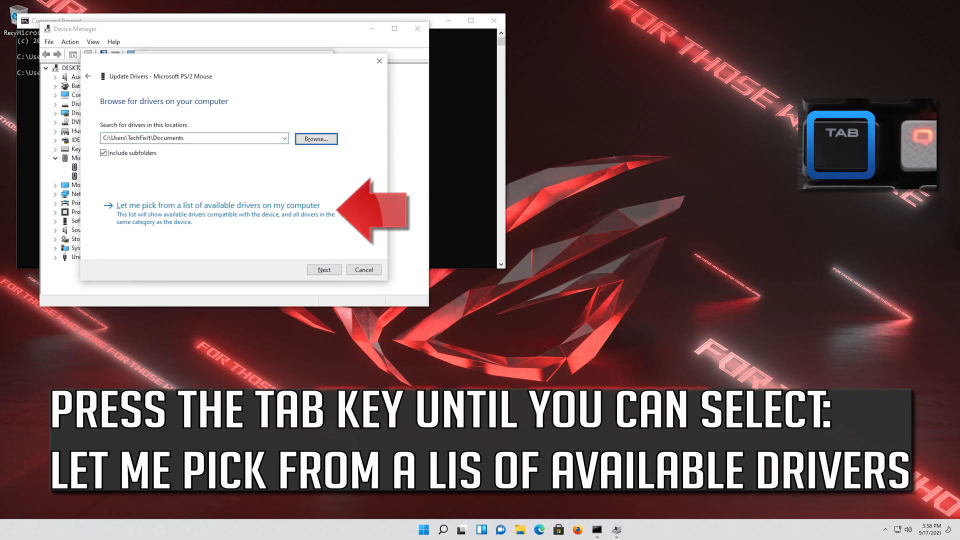
key("Tab")
key("Tab")
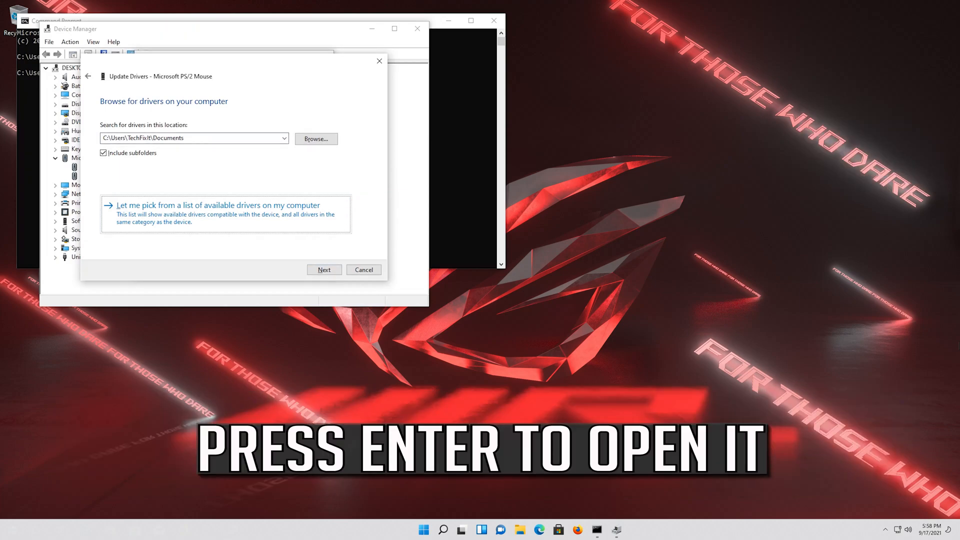
key("Return")
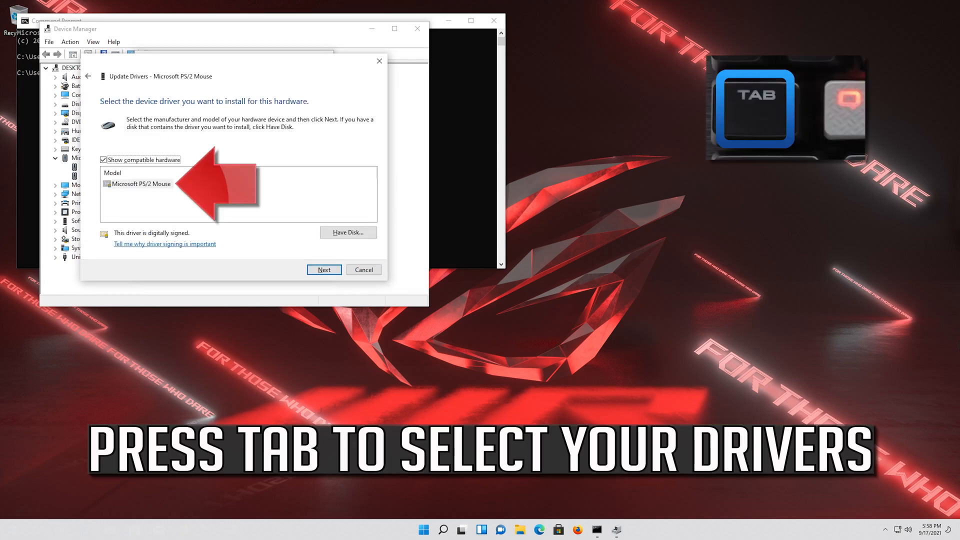
key("Tab")
key("Tab")
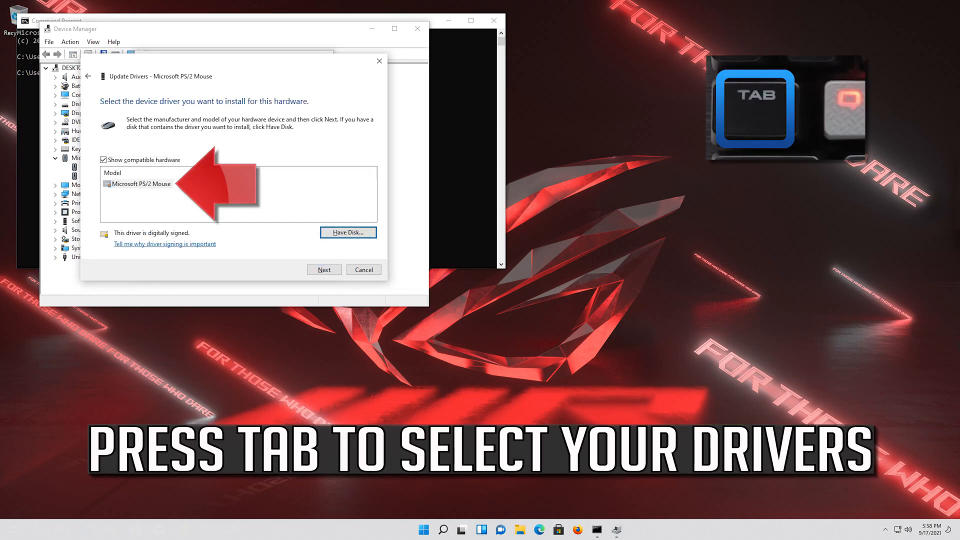
key("Tab")
key("Tab")
key("Tab")
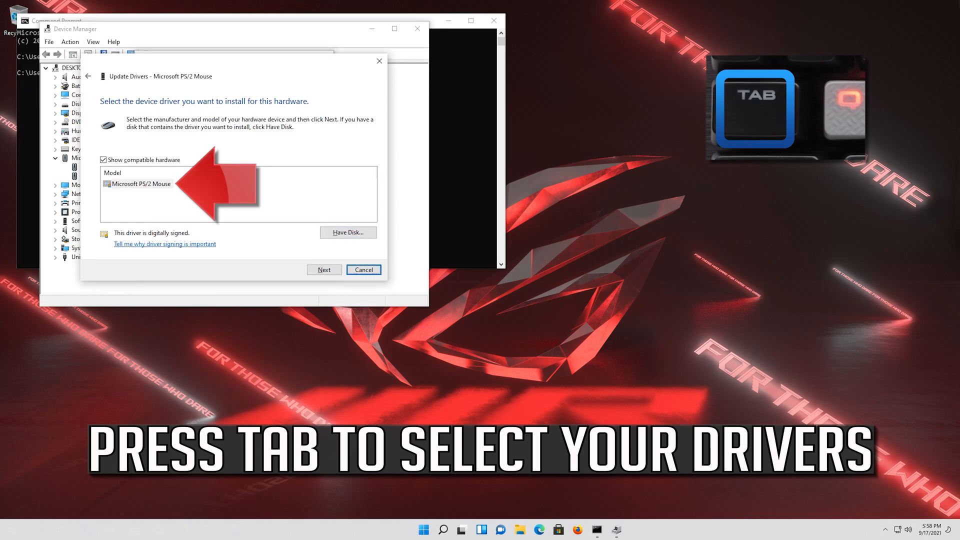
key("Tab")
key("Tab")
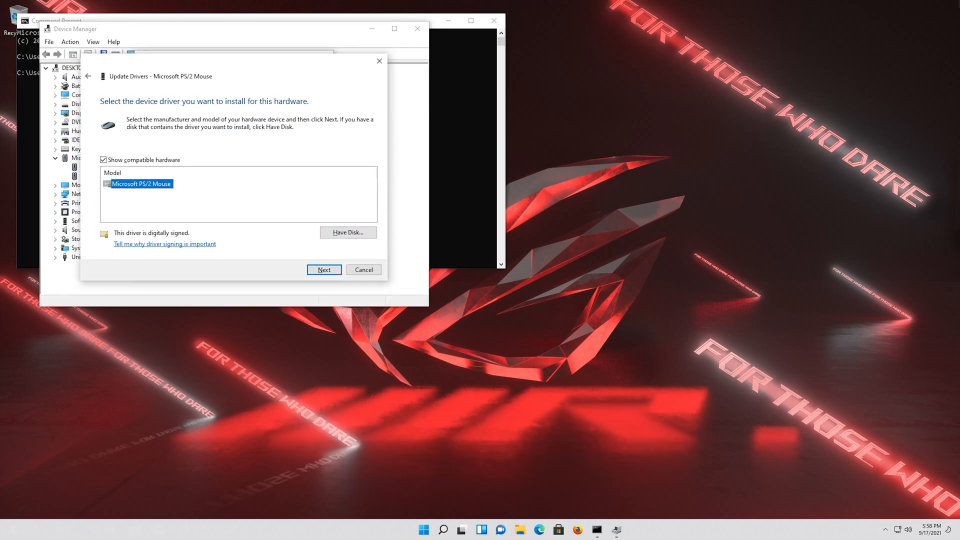
Install the chosen PS/2 mouse driver, then uninstall the Microsoft PS/2 Mouse device and confirm.
key("Return")
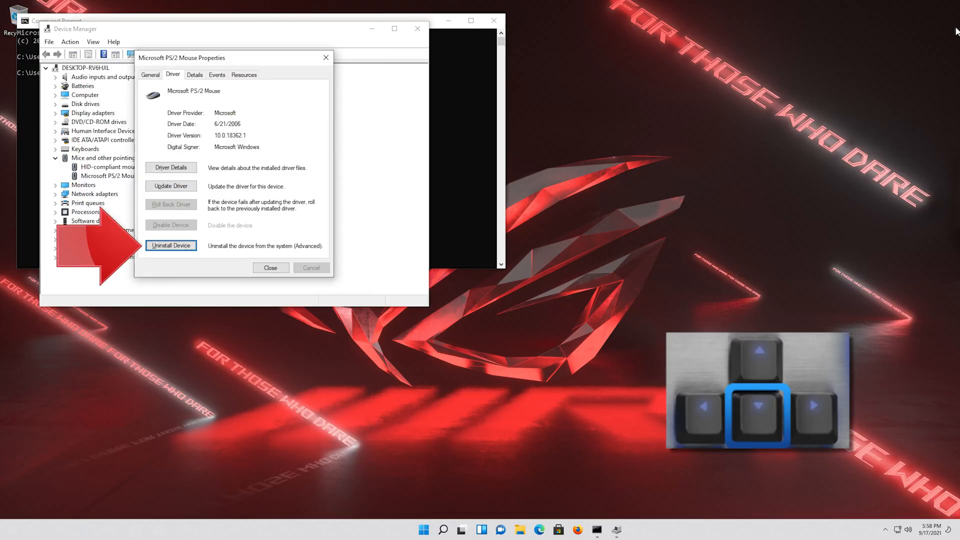
key("Tab")
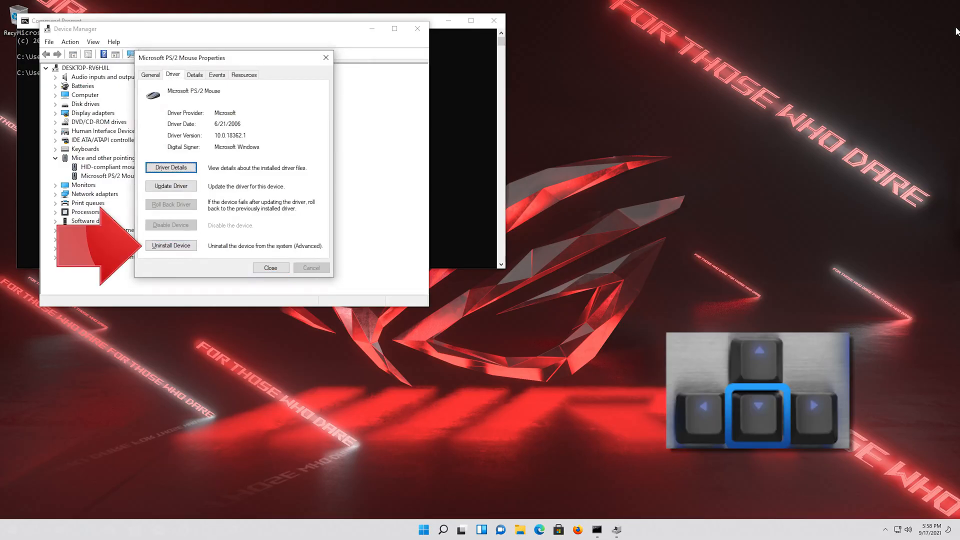
key("Down")
key("Down")
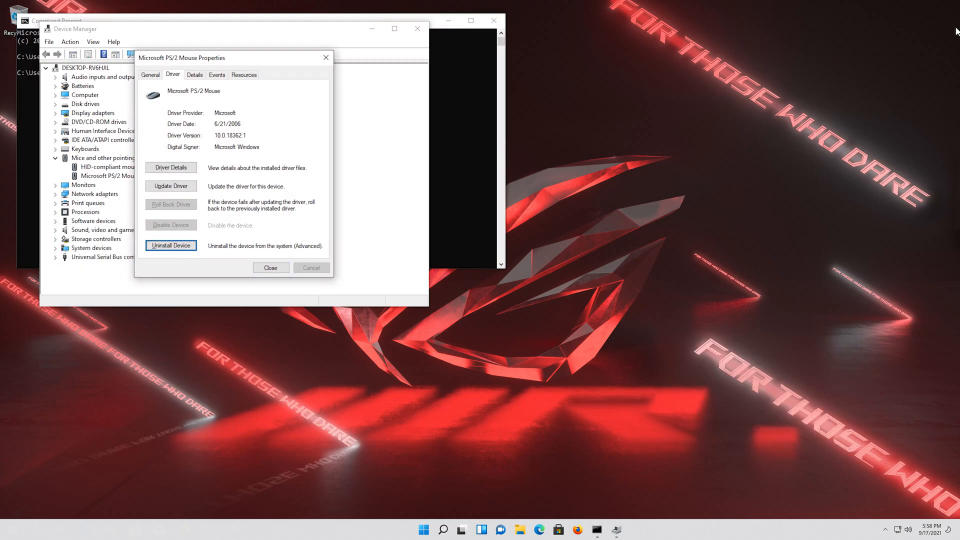
key("Return")
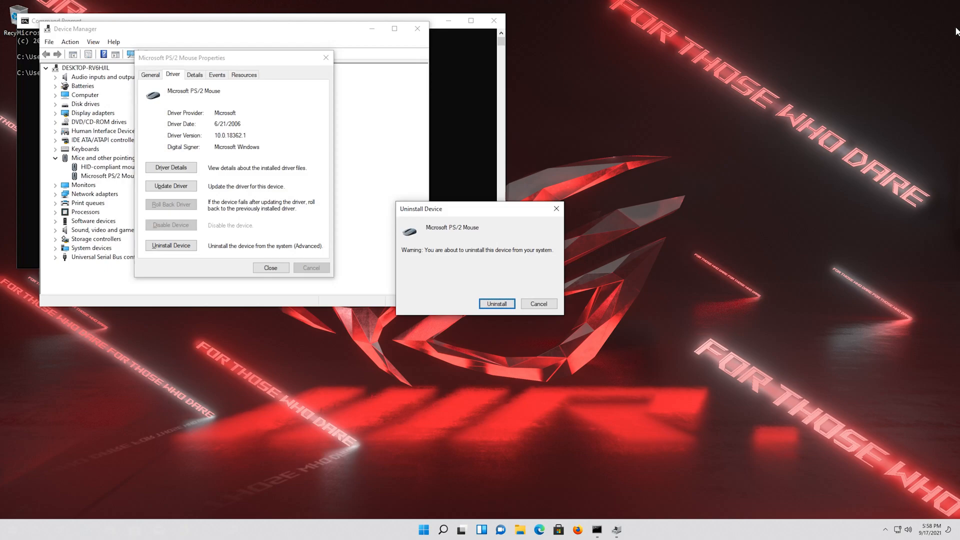
key("Return")
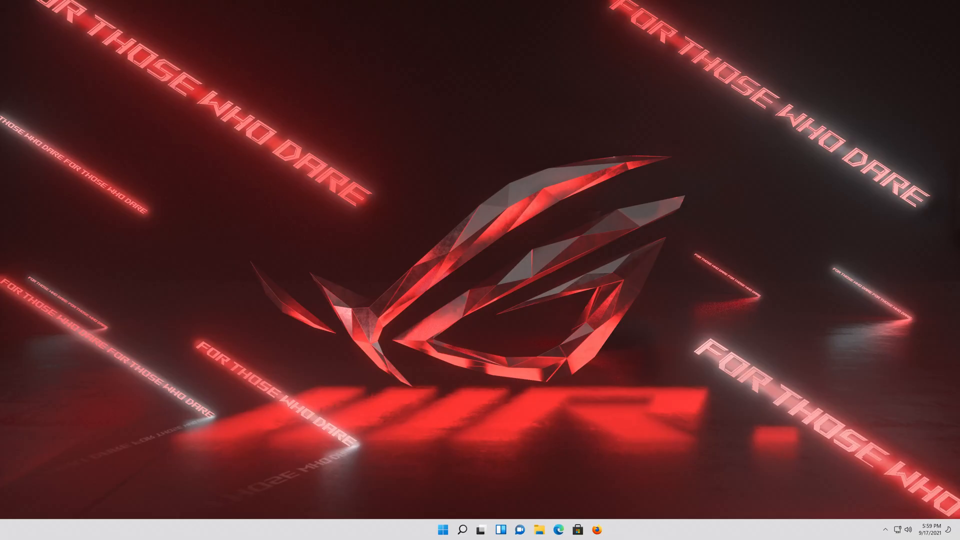
Launch regedit from the Start menu and approve the admin permission prompt.
key("super")
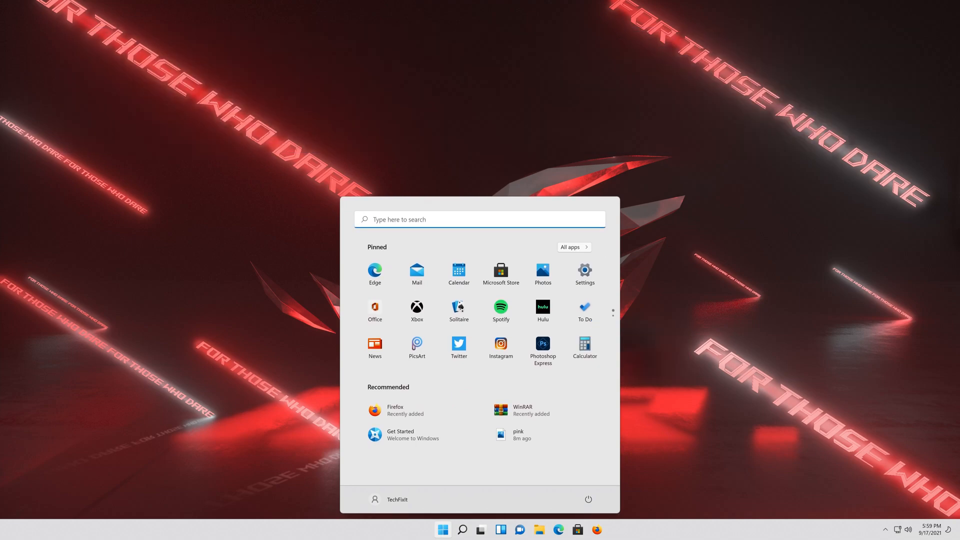
type("regedit")
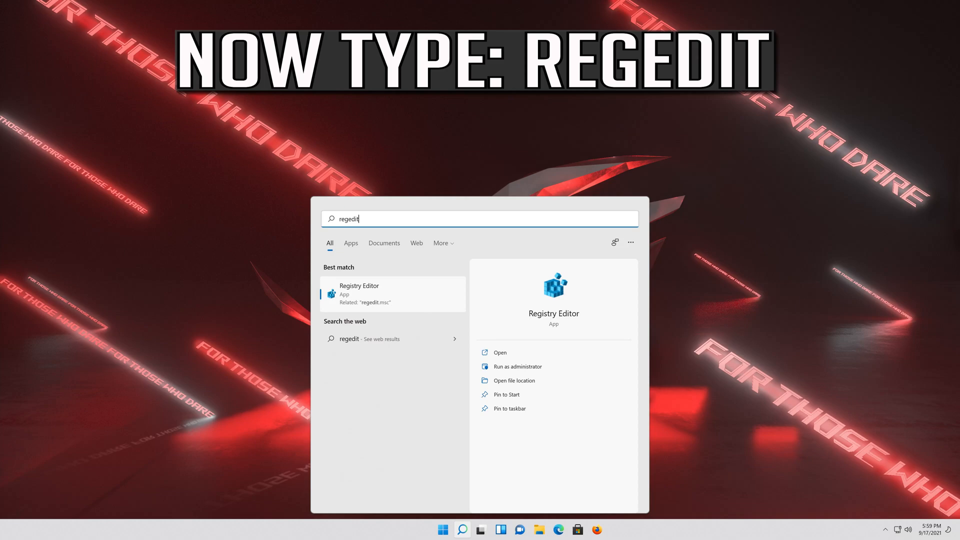
key("Return")
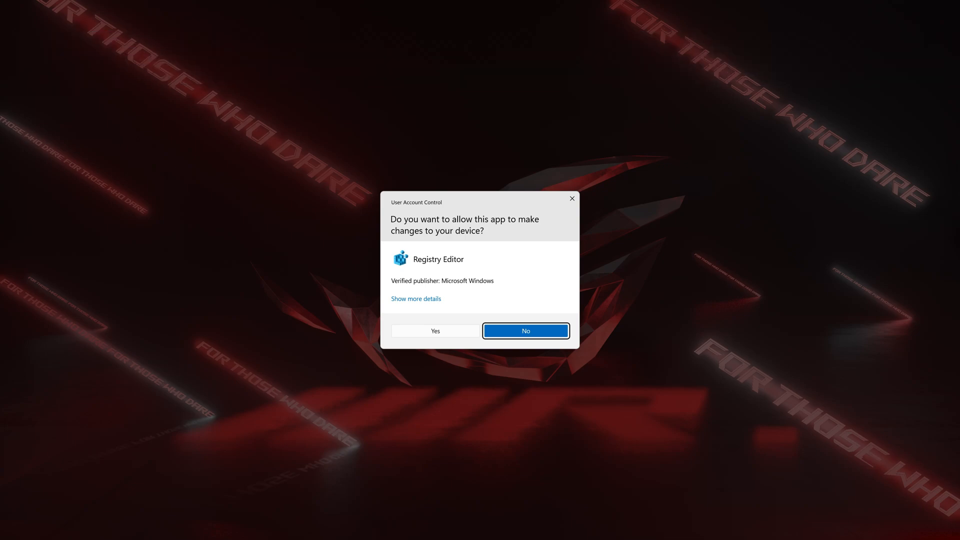
key("Left")
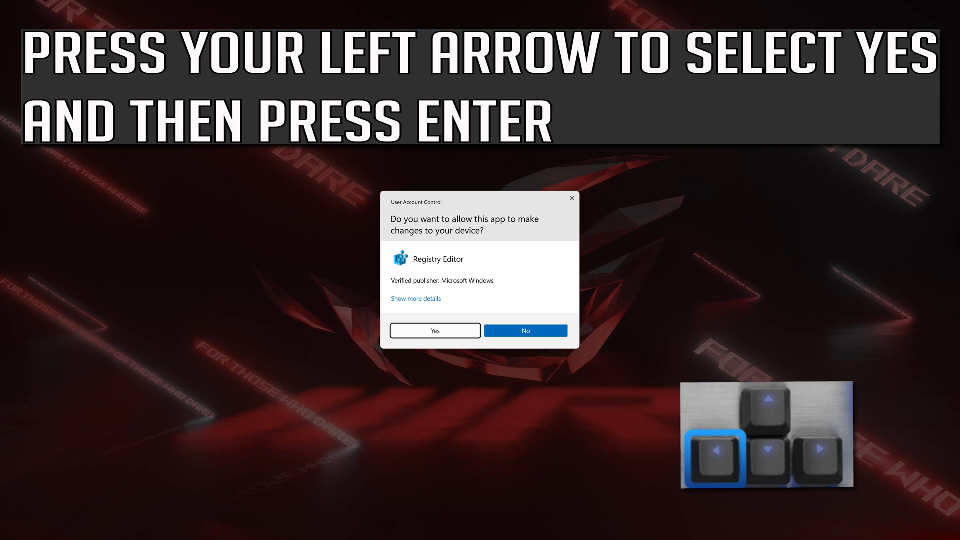
key("Return")
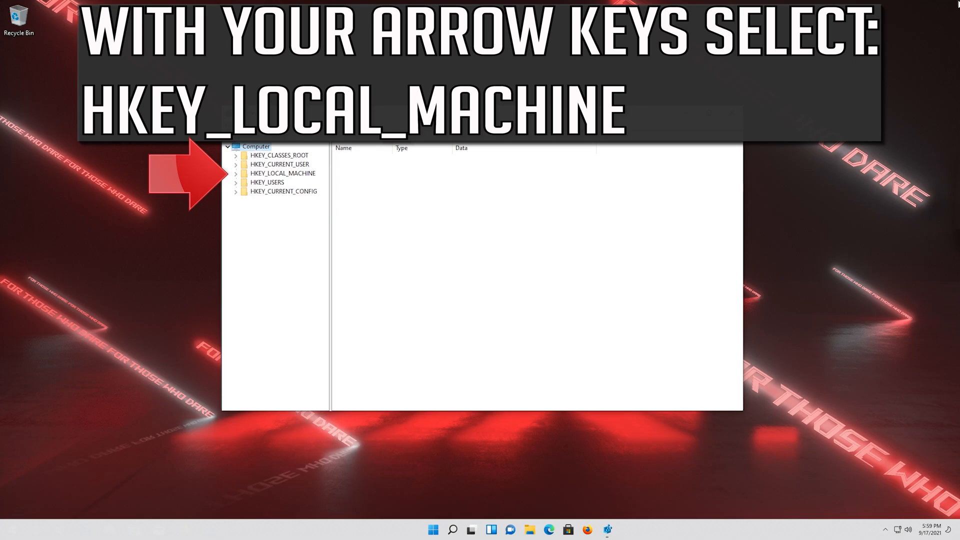
Expand HKEY_LOCAL_MACHINE, then SOFTWARE, then Microsoft in the key tree.
key("Down")
key("Down")
key("Down")
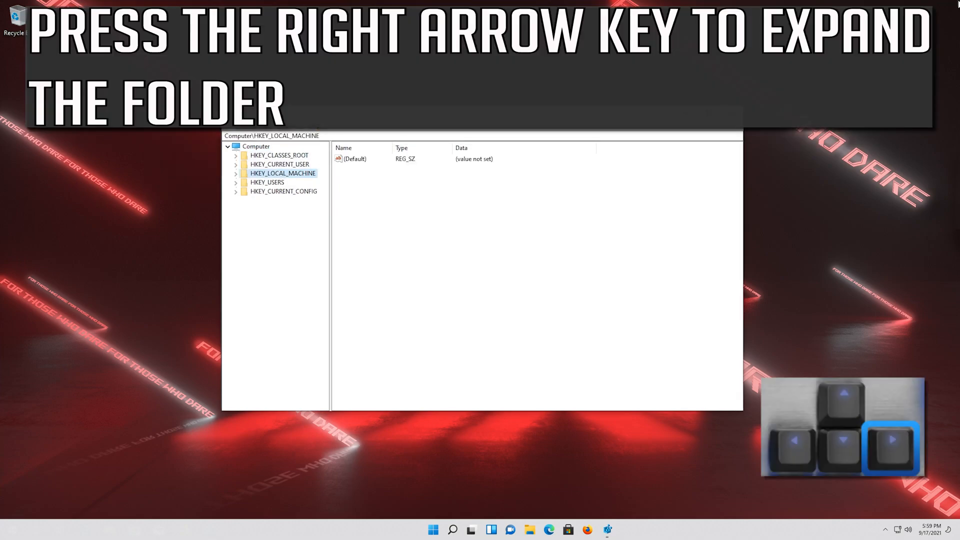
key("Right")
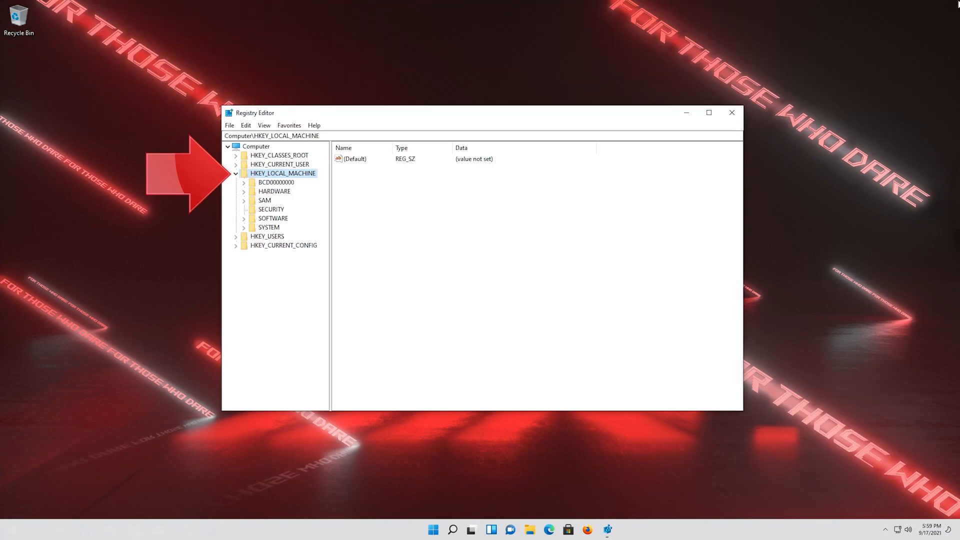
key("Down")
key("Down")
key("Down")
key("Down")
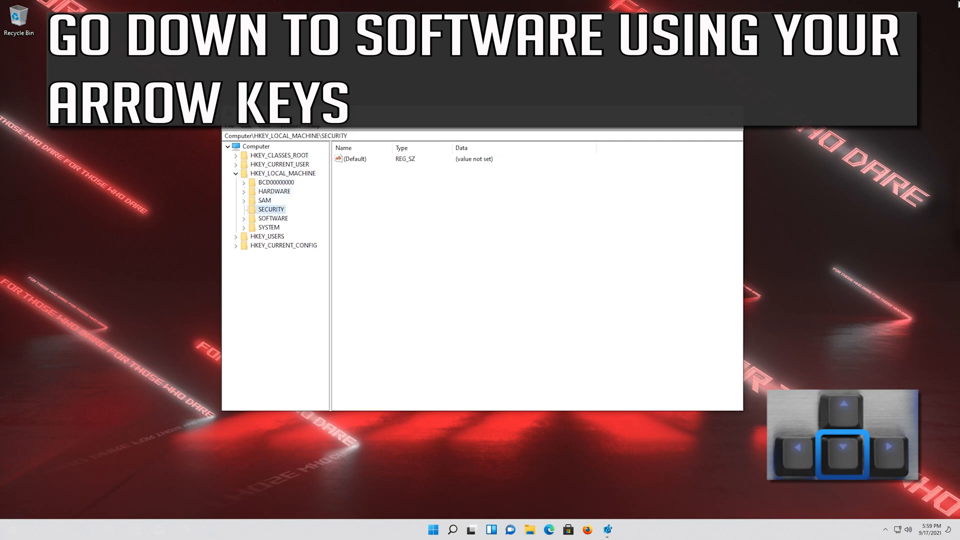
key("Down")
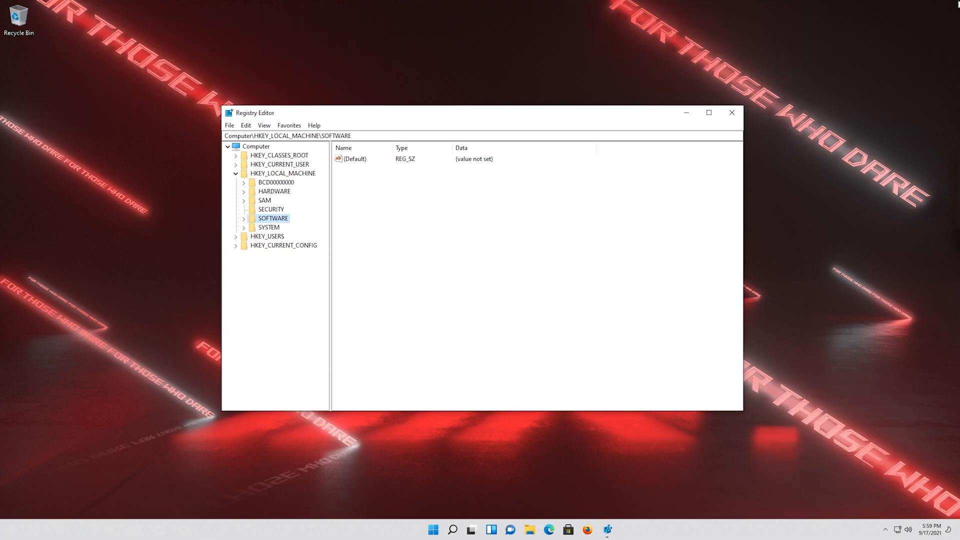
key("Right")
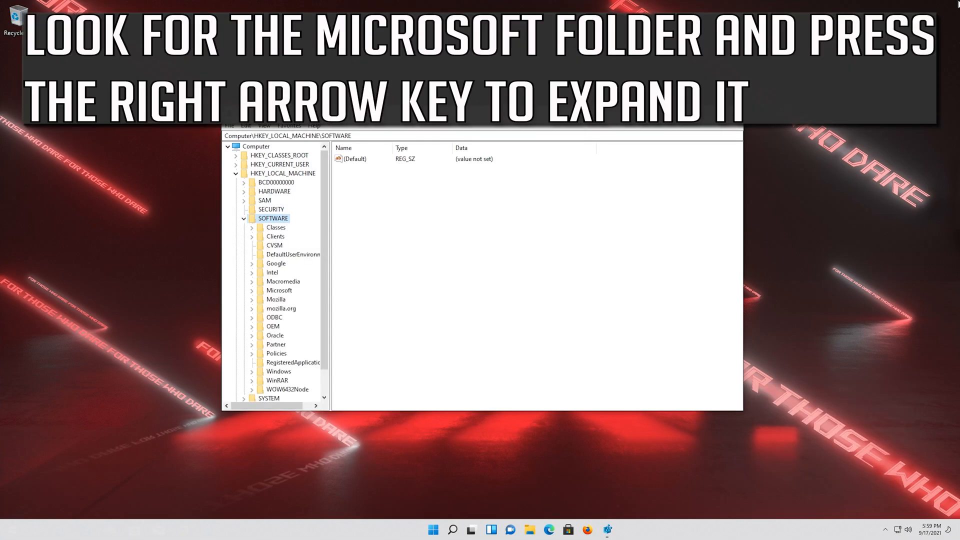
key("Down")
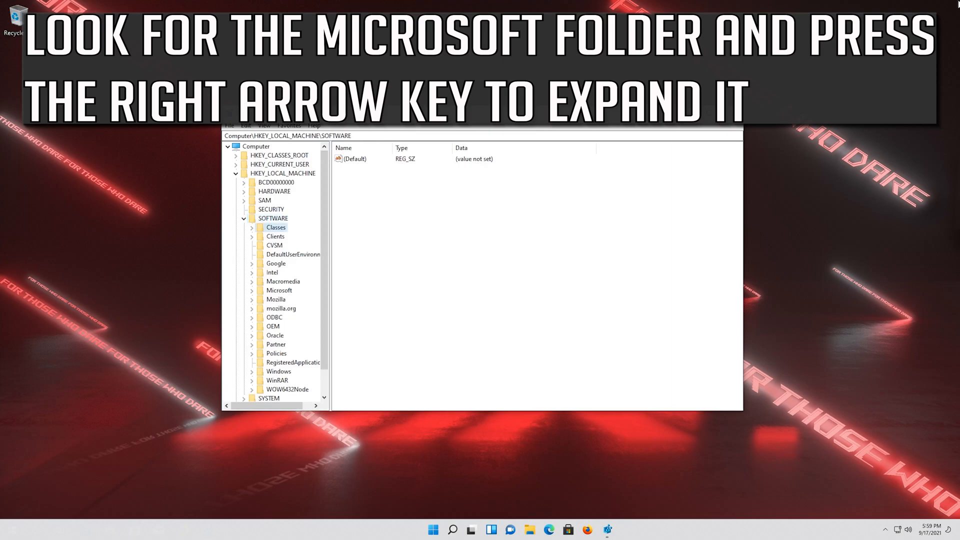
key("Down")
key("Down")
key("Down")
key("Down")
key("Down")
key("Down")
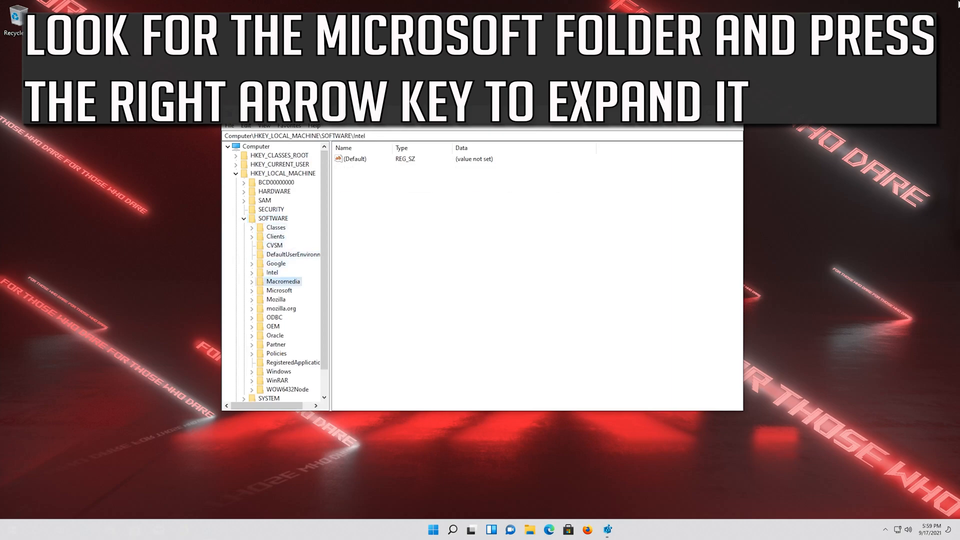
key("Down")
key("Right")
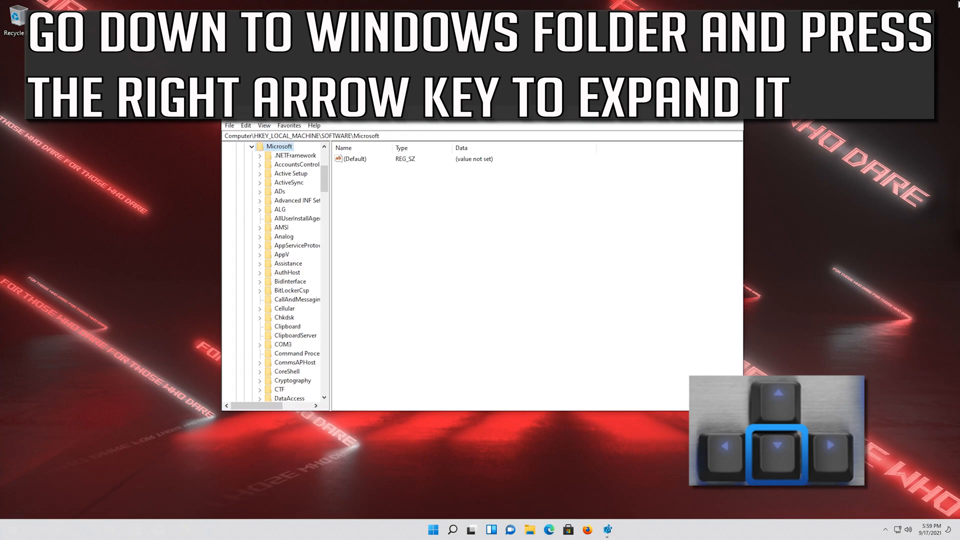
Move down the Microsoft subkeys to Windows and expand it.
key("Down")
key("Down")
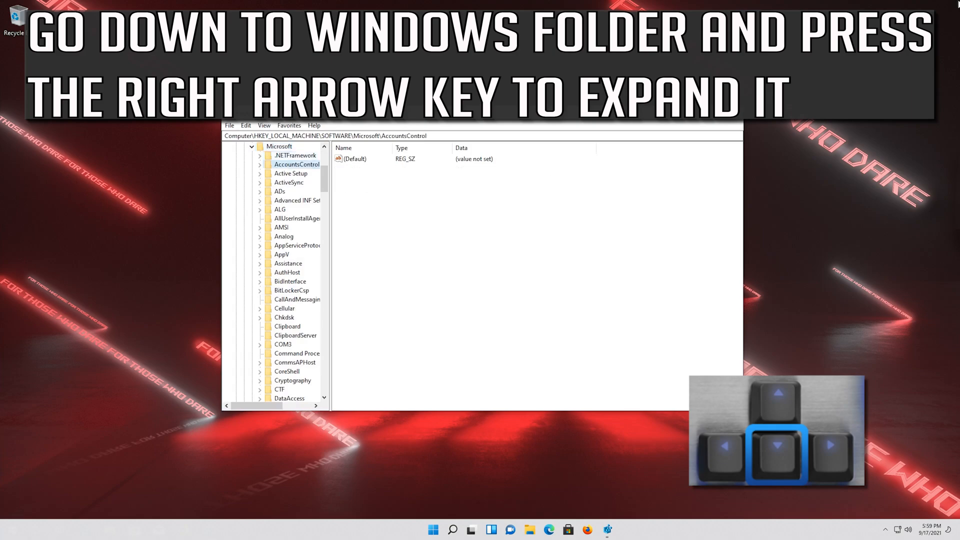
key("Down")
key("Down")
key("Down")
key("Down")
key("Down")
key("Down")
key("Down")
key("Down")
key("Down")
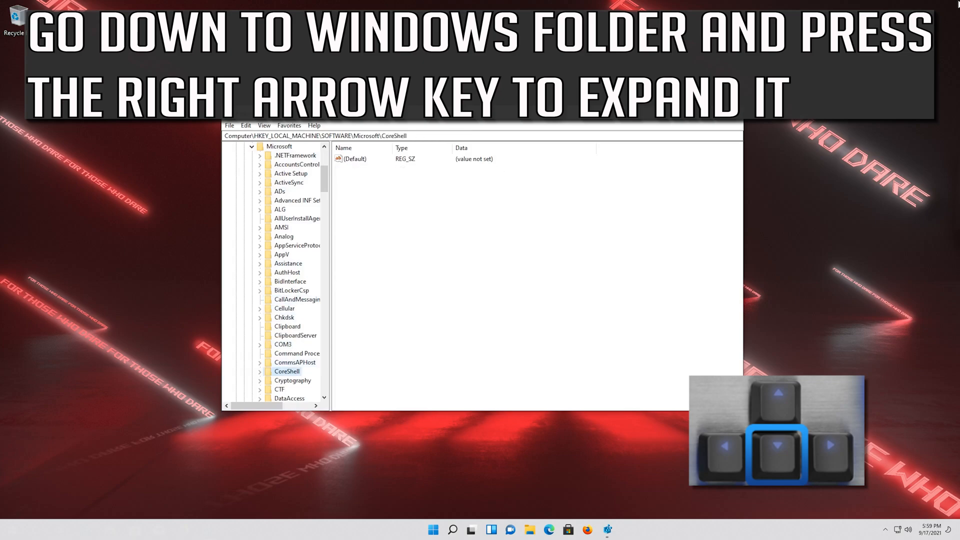
key("Down")
key("Down")
key("Down")
key("Down")
key("Down")
key("Down")
key("Down")
key("Down")
key("Down")
key("Down")
key("Down")
key("Down")
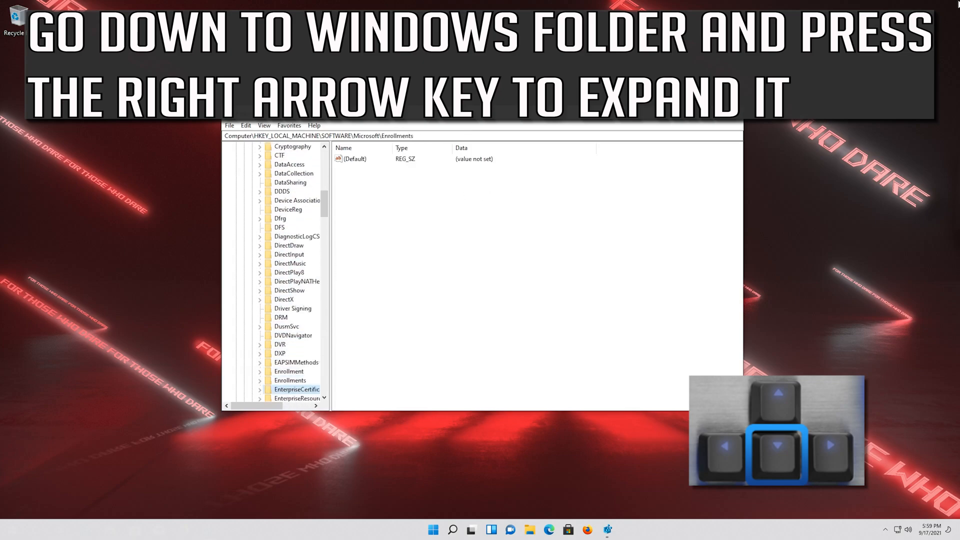
key("Down")
key("Down")
key("Down")
key("Down")
key("Down")
key("Down")
key("Down")
key("Down")
key("Down")
key("Down")
key("Down")
key("Down")
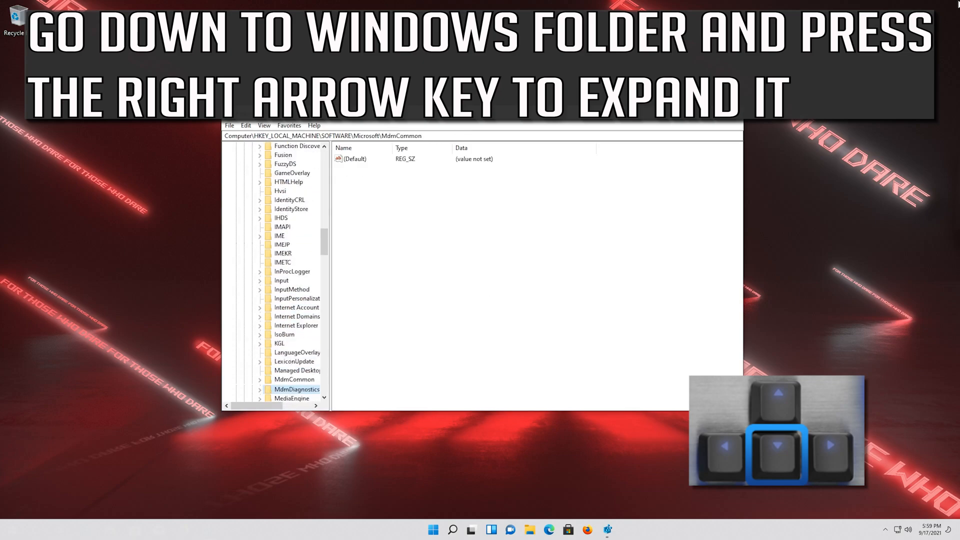
key("Down")
key("Down")
key("Down")
key("Down")
key("Down")
key("Down")
key("Down")
key("Down")
key("Down")
key("Down")
key("Down")
key("Down")
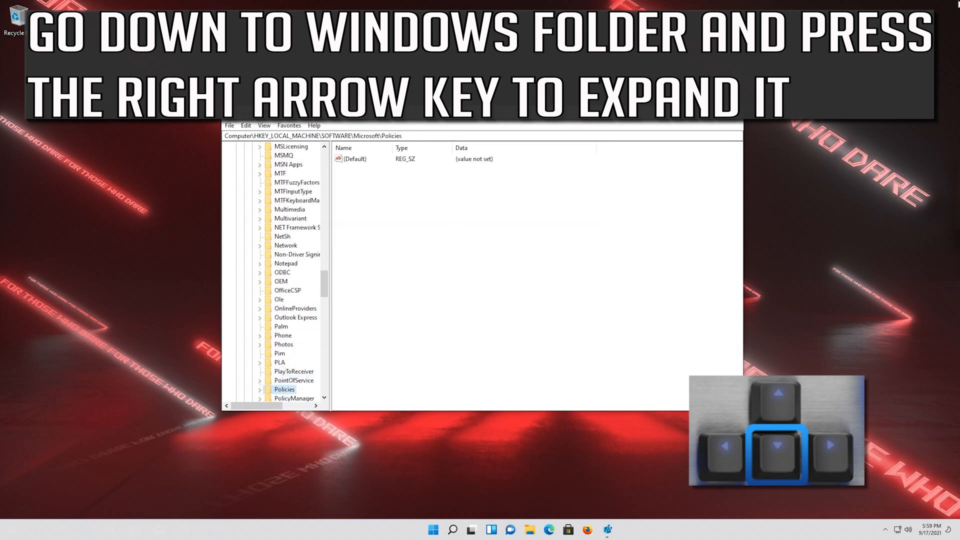
key("Down")
key("Down")
key("Down")
key("Down")
key("Down")
key("Down")
key("Down")
key("Down")
key("Down")
key("Down")
key("Down")
key("Down")
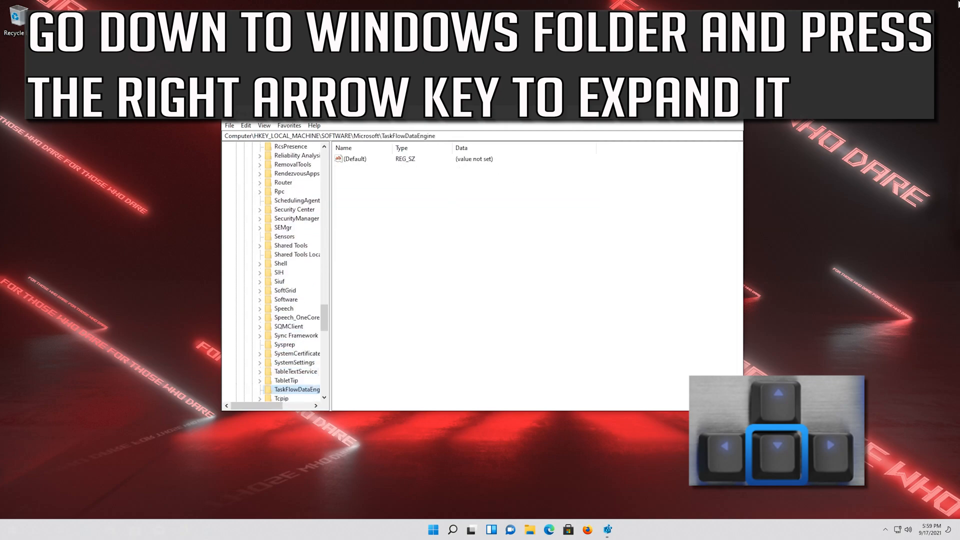
key("Down")
key("Down")
key("Down")
key("Down")
key("Down")
key("Down")
key("Down")
key("Down")
key("Down")
key("Down")
key("Down")
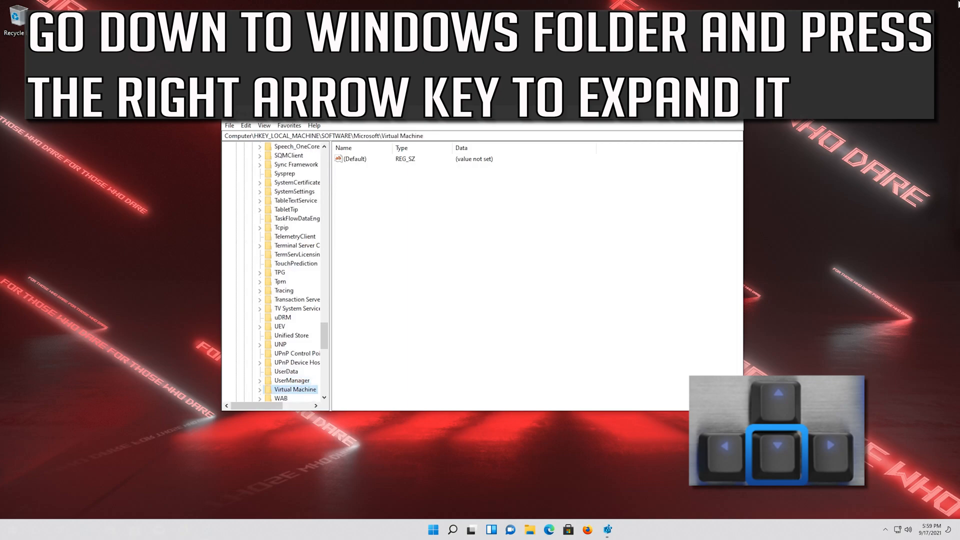
key("Down")
key("Down")
key("Down")
key("Down")
key("Down")
key("Down")
key("Up")
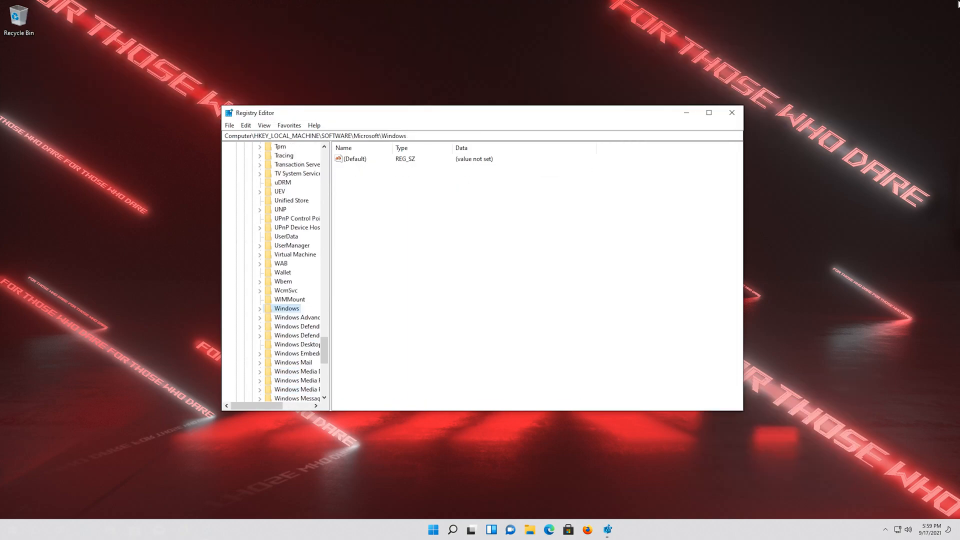
key("Right")
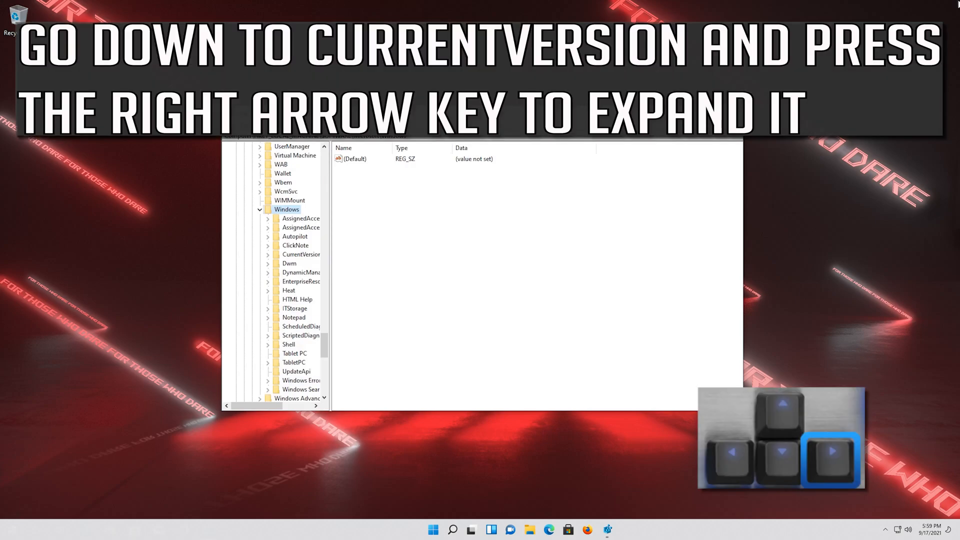
Select the CurrentVersion subkey under Windows.
key("Down")
key("Down")
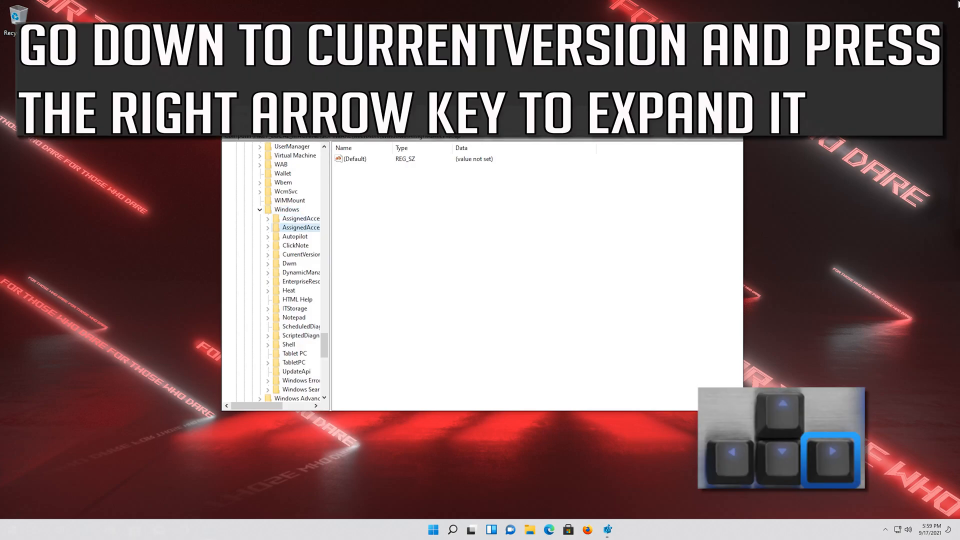
key("Down")
key("Down")
key("Down")
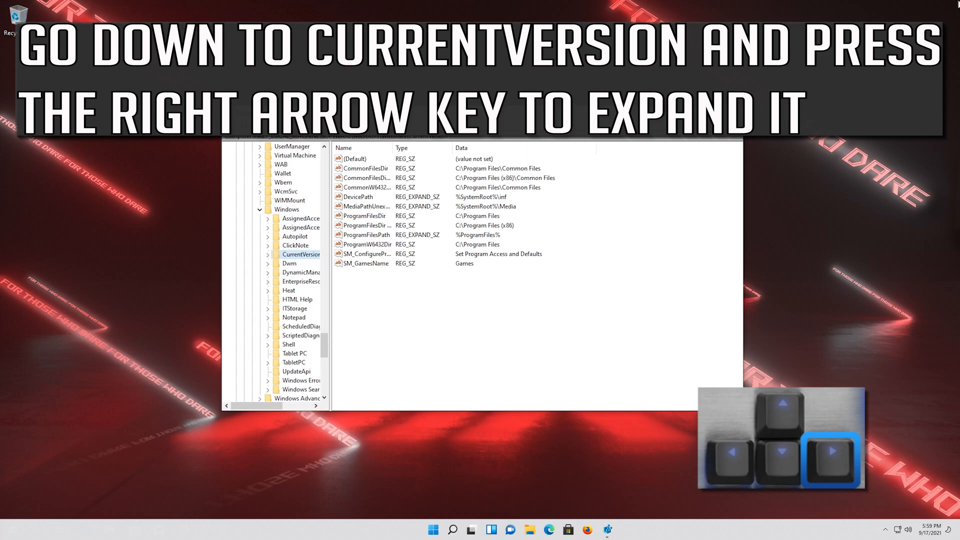
Expand CurrentVersion, move down to Policies and expand it to show its subkeys.
key("Right")
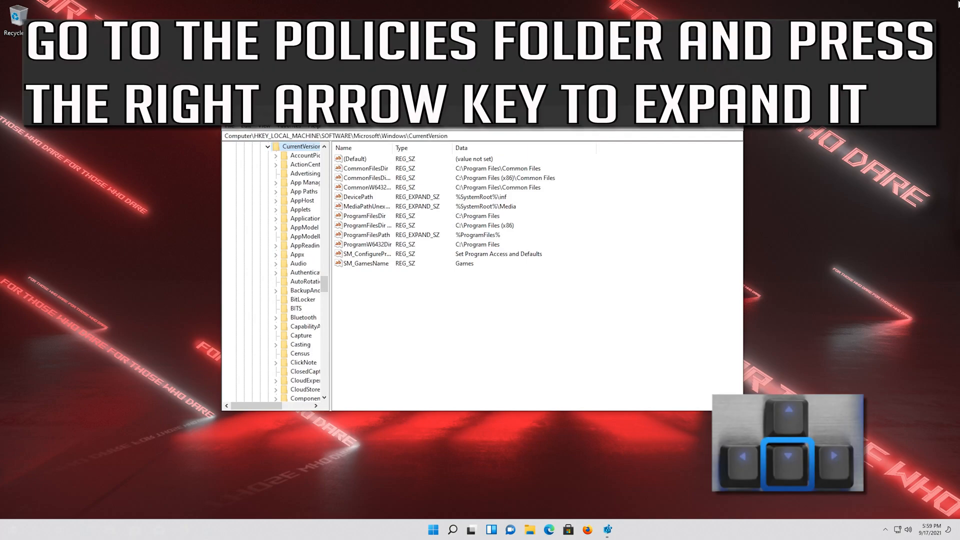
key("Down")
key("Down")
key("Down")
key("Down")
key("Down")
key("Down")
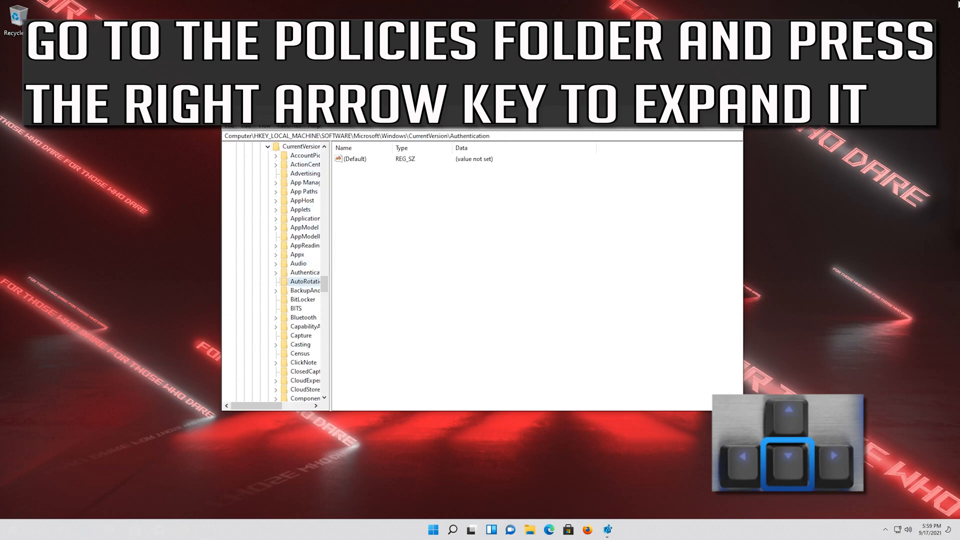
key("Down")
key("Down")
key("Down")
key("Down")
key("Down")
key("Down")
key("Down")
key("Down")
key("Down")
key("Down")
key("Down")
key("Down")
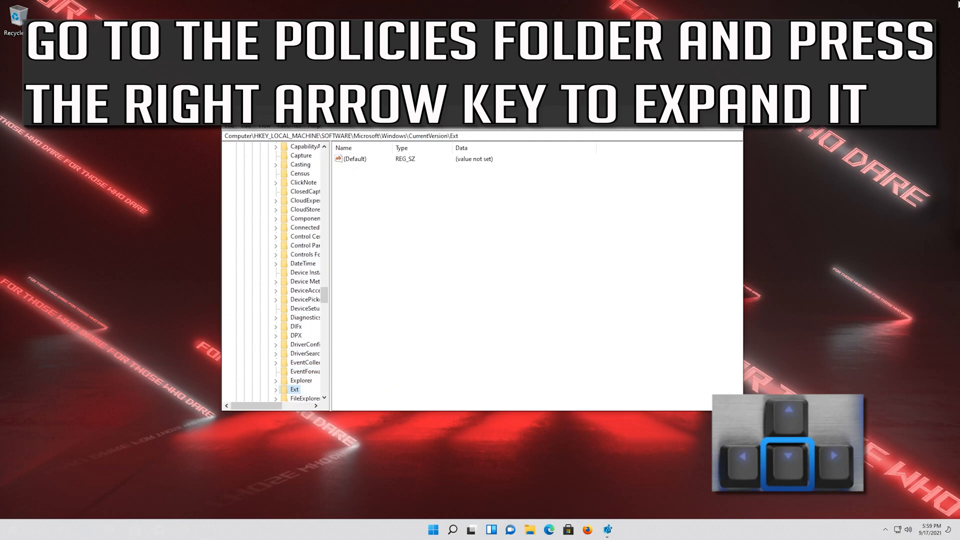
key("Down")
key("Down")
key("Down")
key("Down")
key("Down")
key("Down")
key("Down")
key("Down")
key("Down")
key("Down")
key("Down")
key("Down")
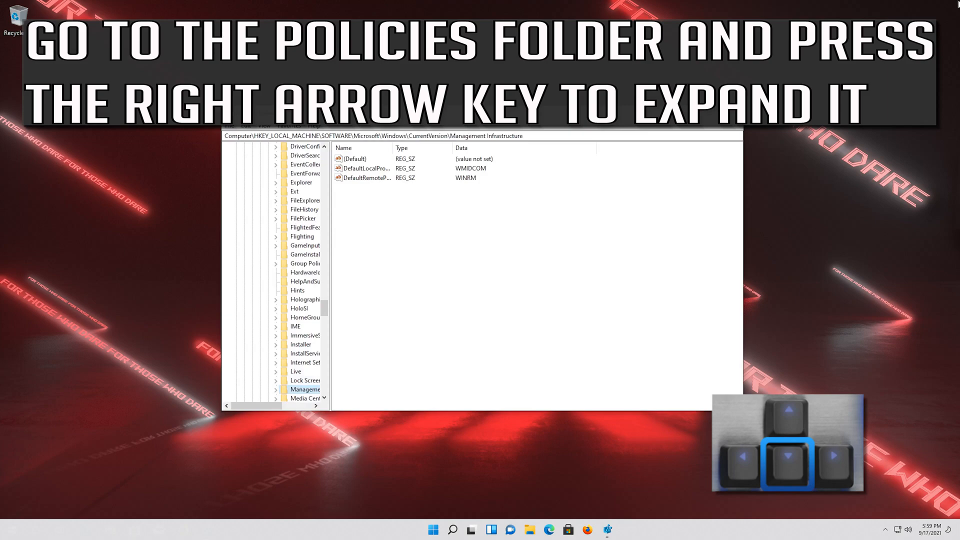
key("Down")
key("Down")
key("Down")
key("Down")
key("Down")
key("Down")
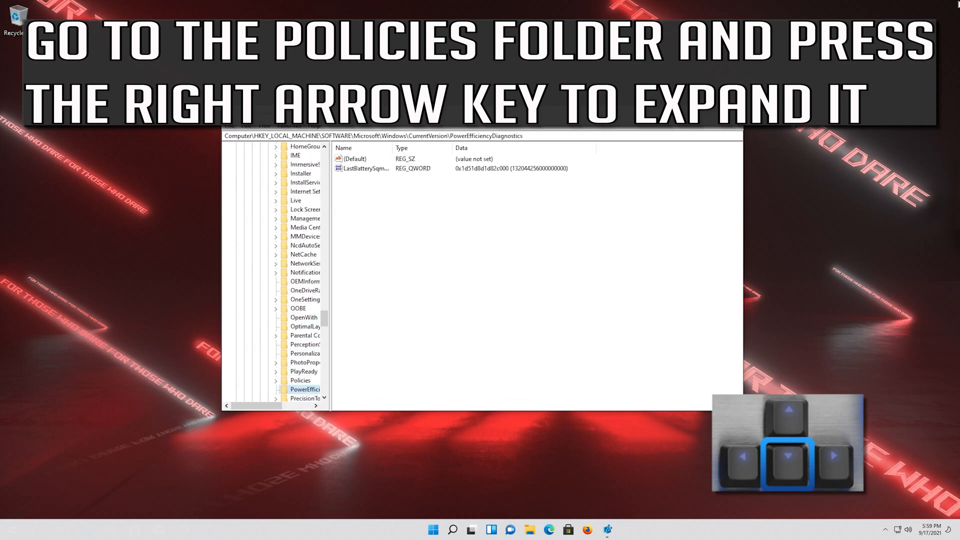
key("Up")
key("Up")
key("Up")
key("Down")
key("Down")
key("Down")
key("Down")
key("Down")
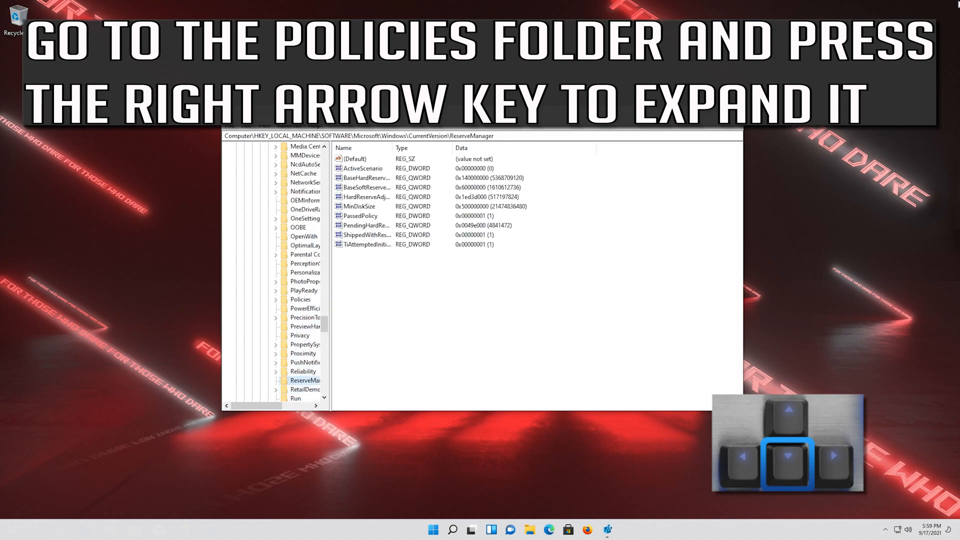
key("Up")
key("Up")
key("Up")
key("Up")
key("Up")
key("Up")
key("Up")
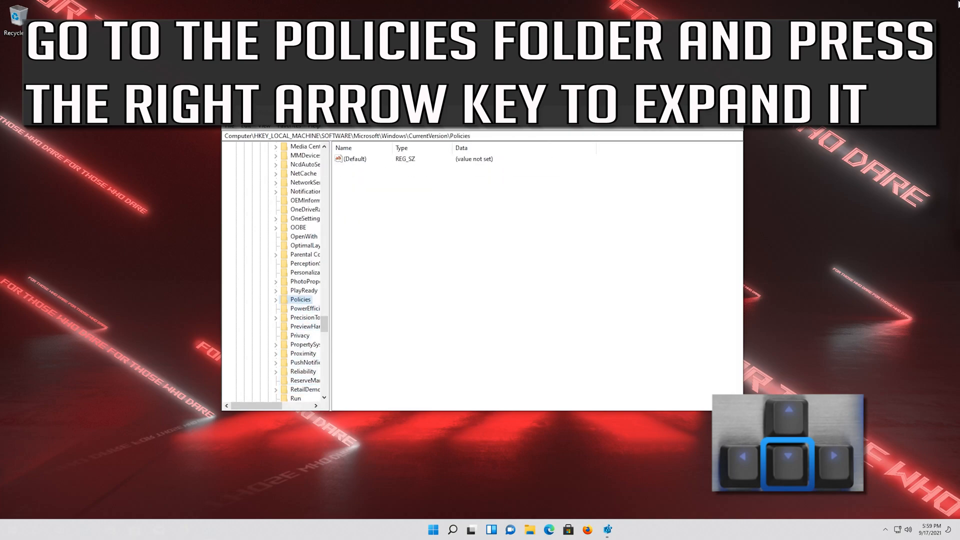
key("Right")
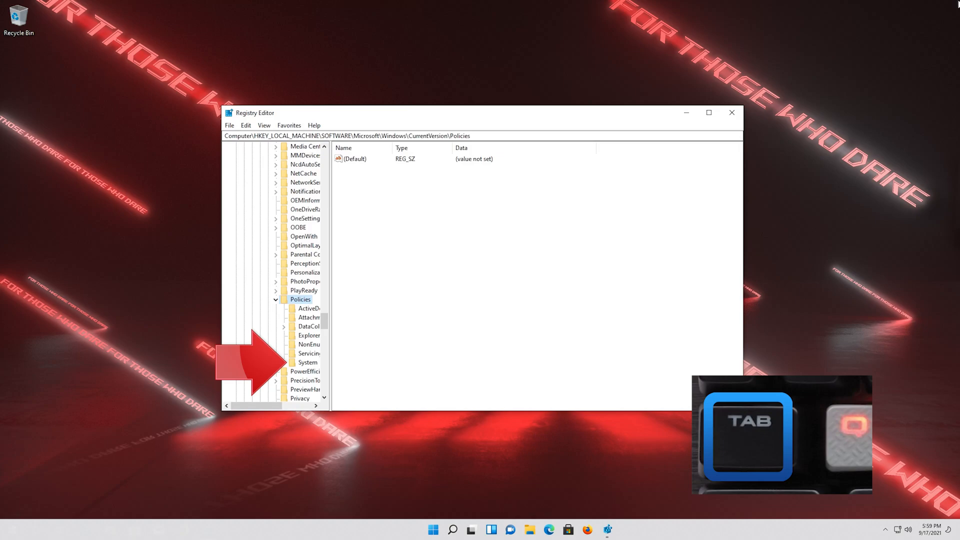
Select Policies\System and bring up EnableCursorSuppression (currently 1) for editing.
key("Down")
key("Down")
key("Down")
key("Down")
key("Down")
key("Down")
key("Down")
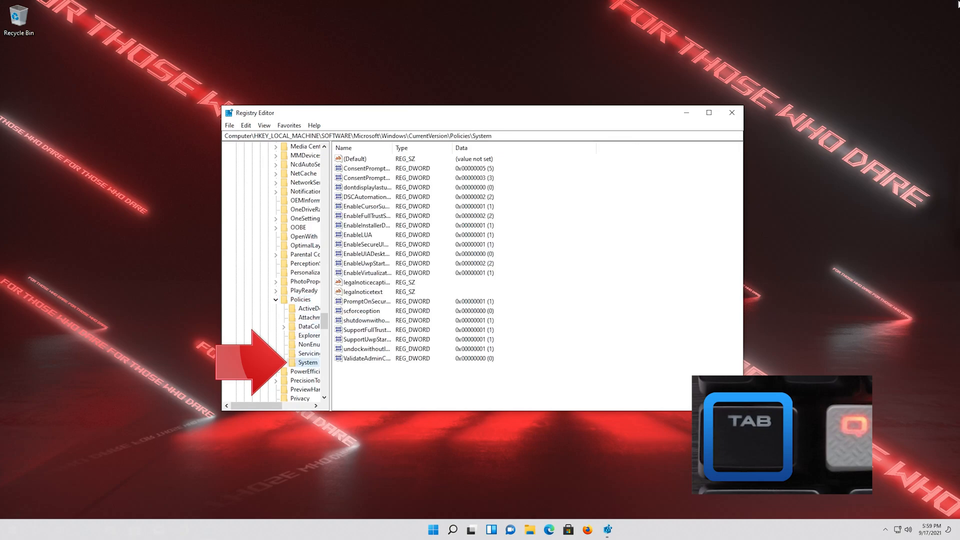
key("Tab")
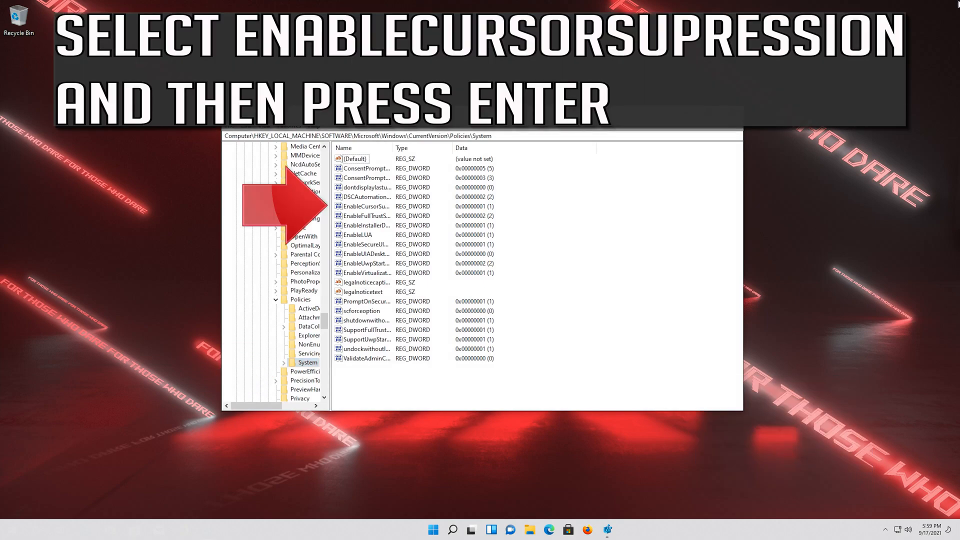
key("Down")
key("Down")
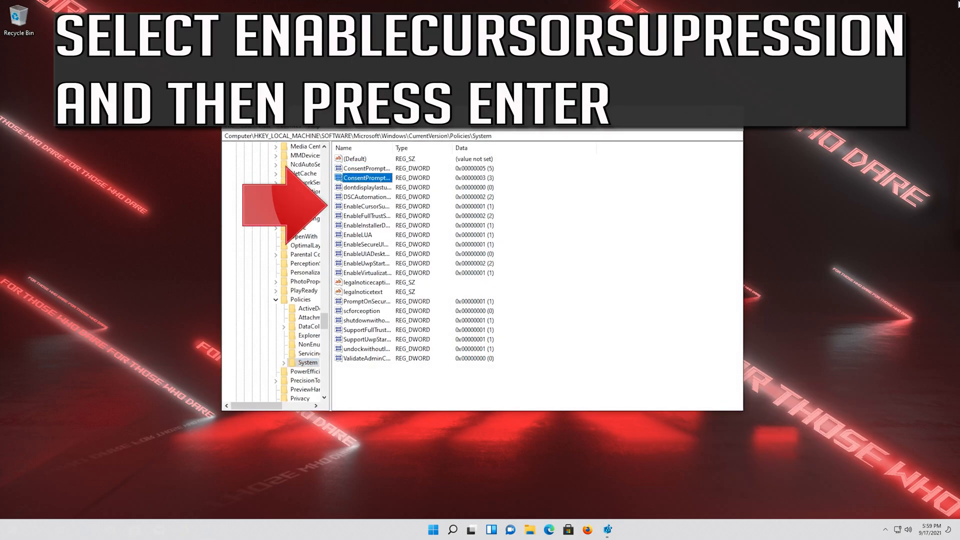
key("Down")
key("Down")
key("Down")
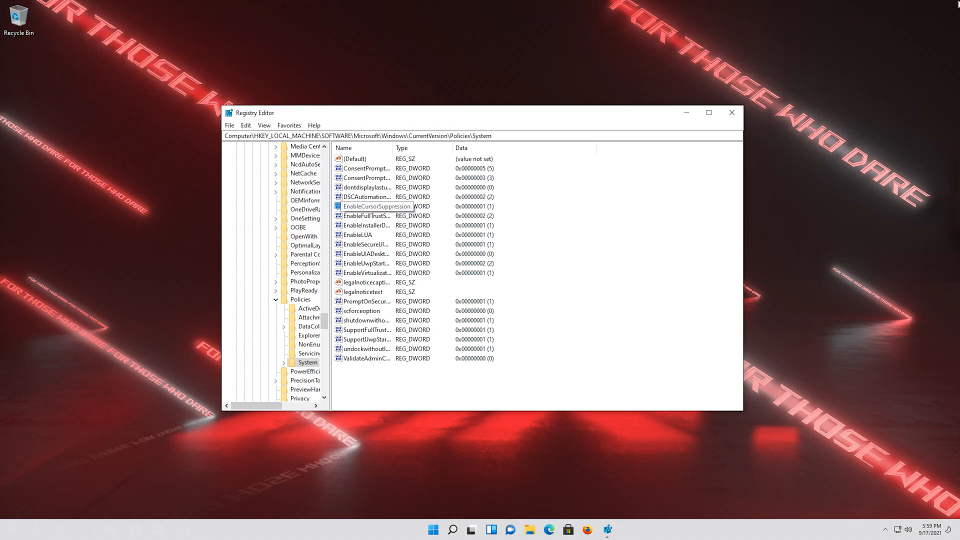
key("Return")
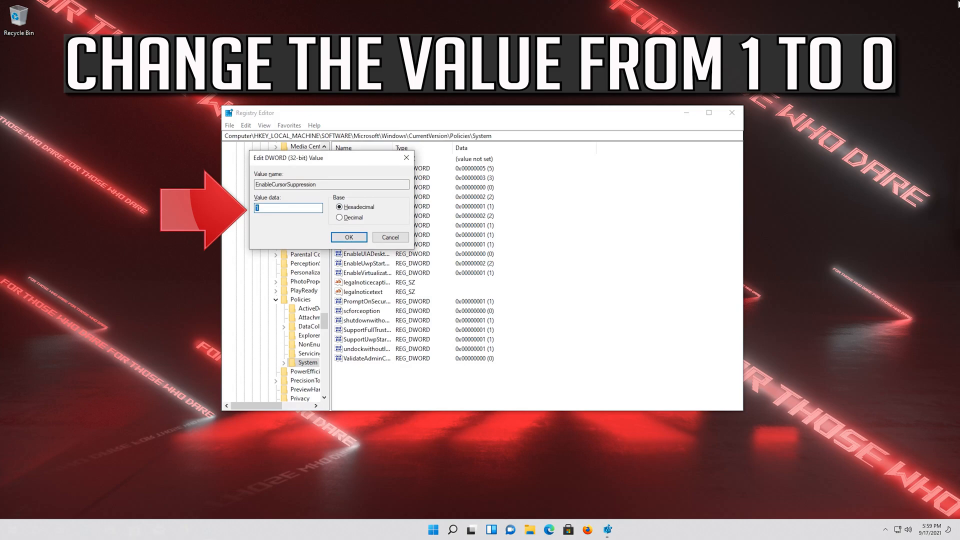
type("0")
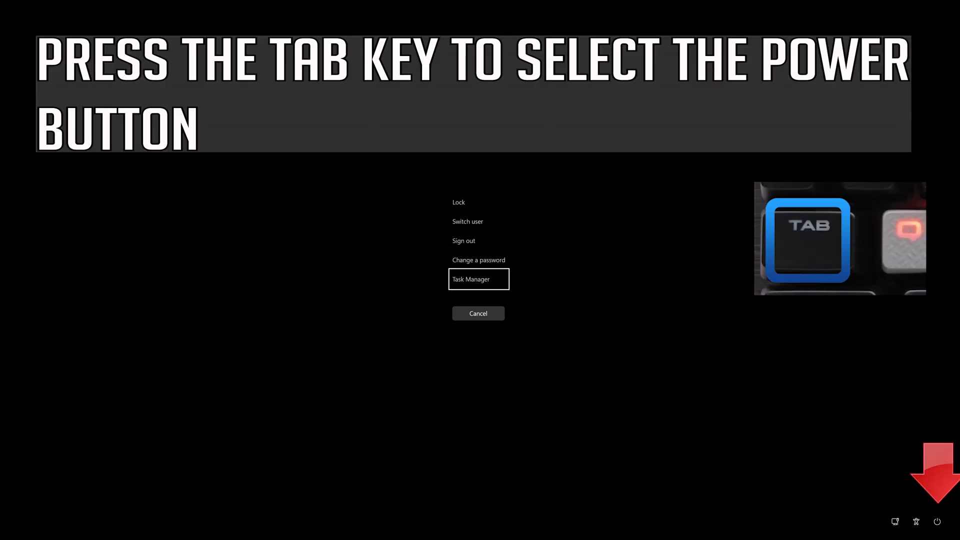
Reach the power menu on the Windows Security screen and highlight Restart.
key("Tab")
key("Tab")
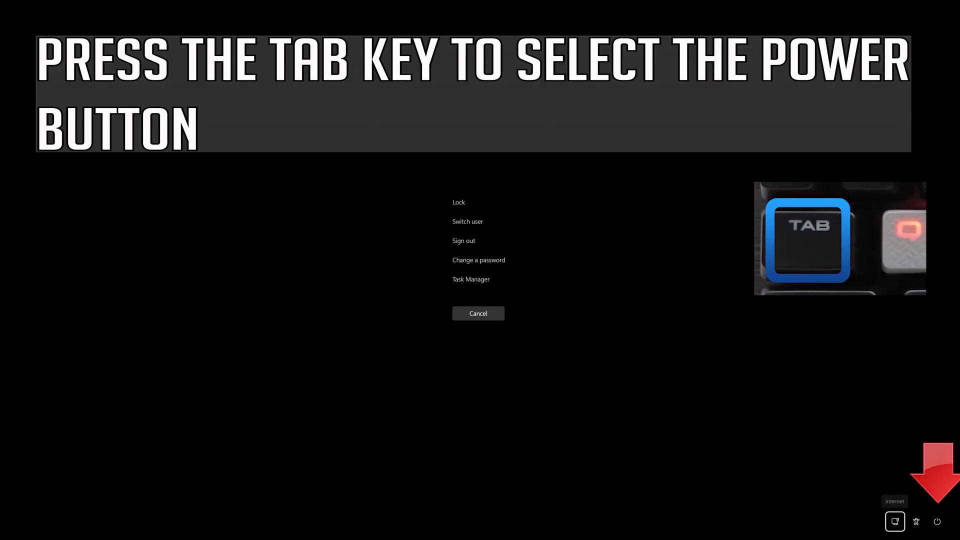
key("Tab")
key("Tab")
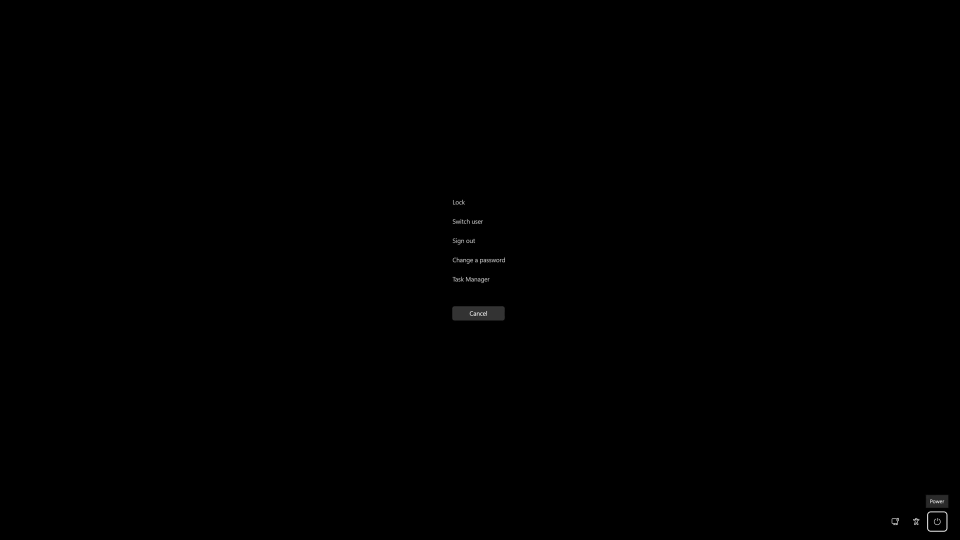
key("Return")
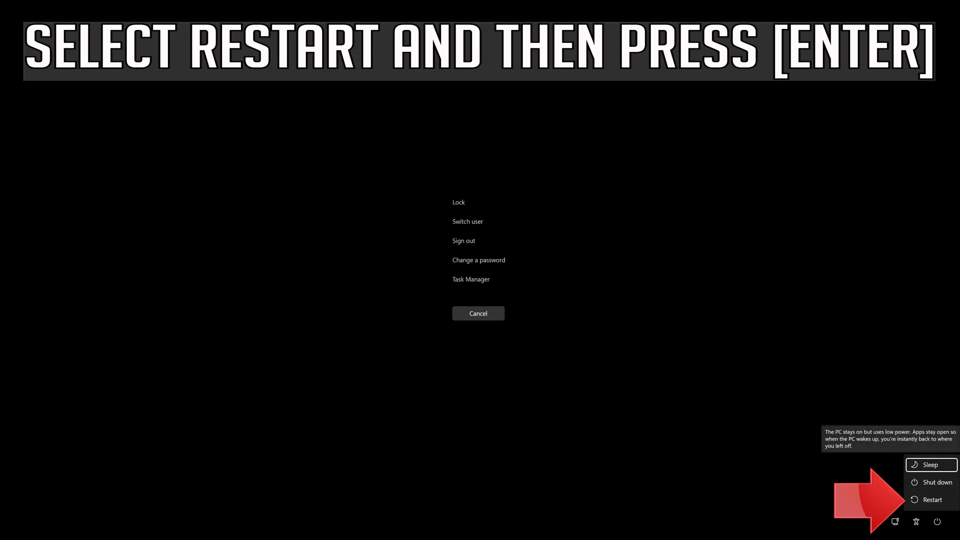
key("Down")
key("Down")
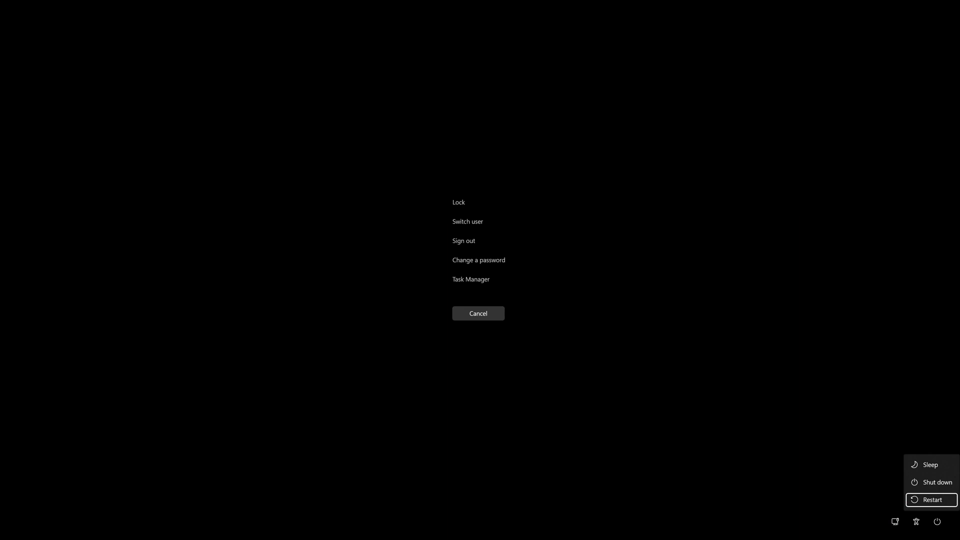